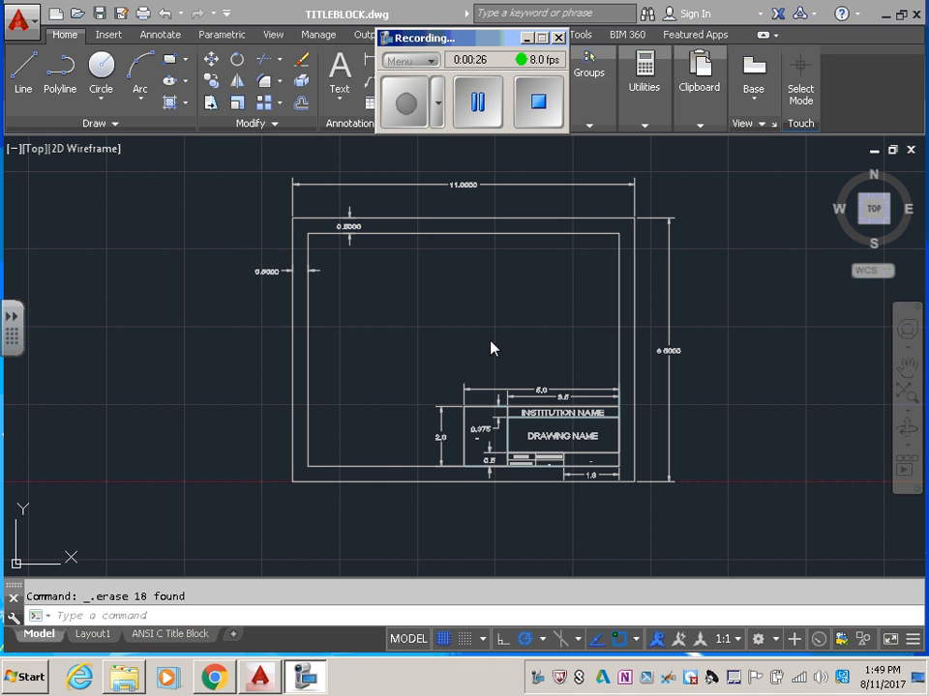
Step: Examine the dimensioned reference border and title block in model space
scroll(508, 338, "up", 5)
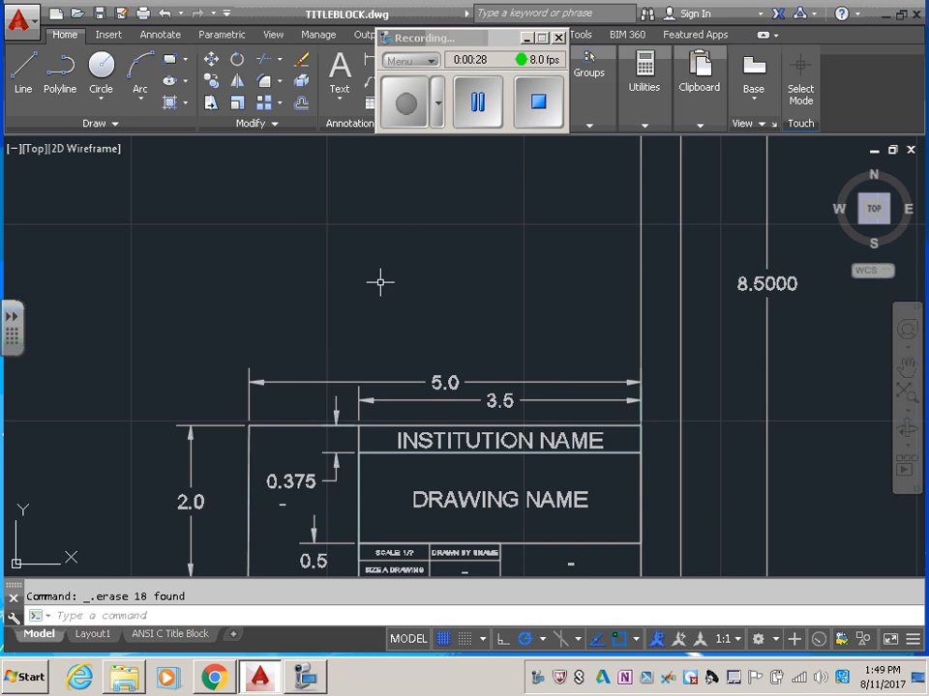
scroll(576, 444, "down", 5)
middle_click_drag(595, 410, 543, 365)
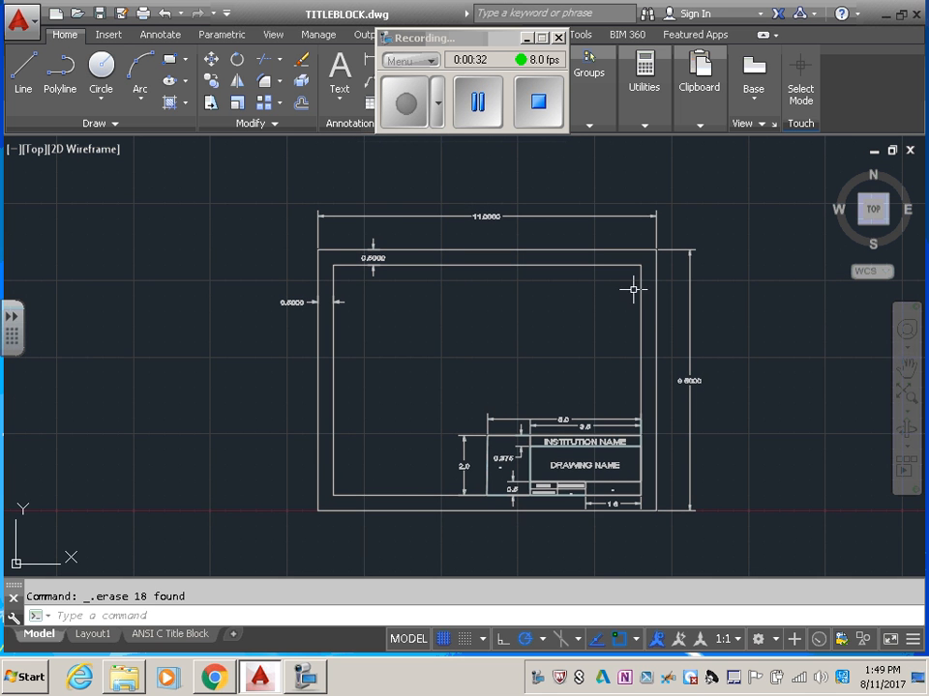
scroll(696, 364, "up", 5)
scroll(691, 332, "down", 5)
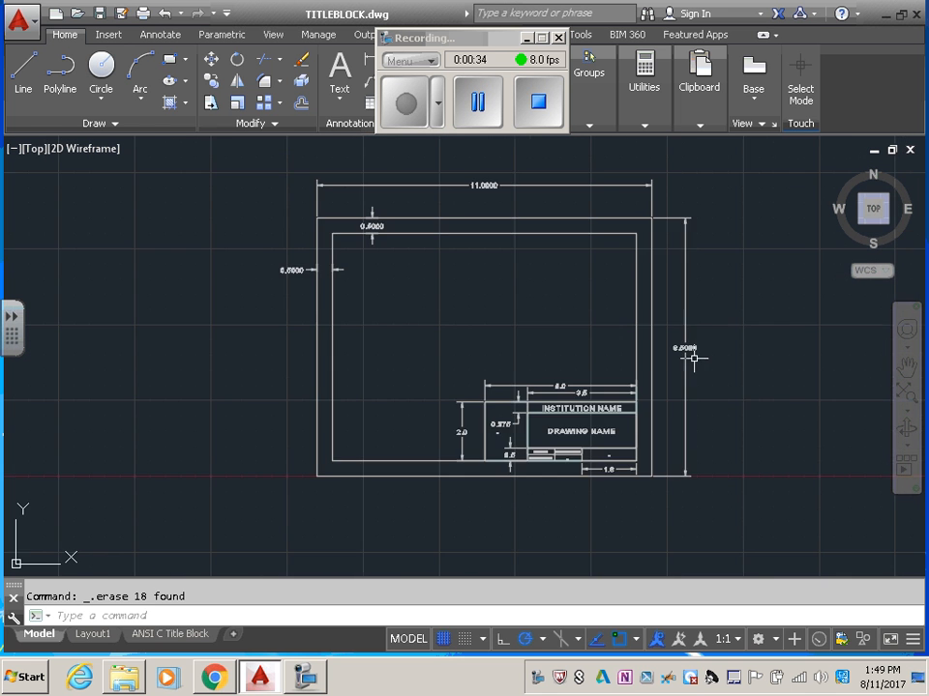
middle_click_drag(693, 359, 757, 383)
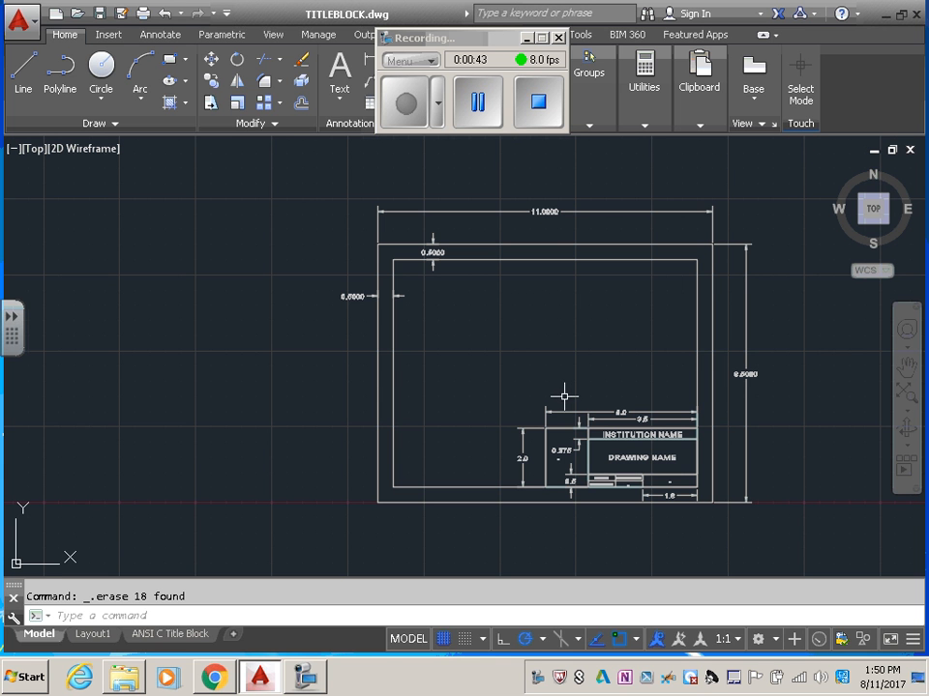
mouse_move(591, 387)
middle_mouse_down()
mouse_move(600, 380)
mouse_move(549, 394)
middle_mouse_up()
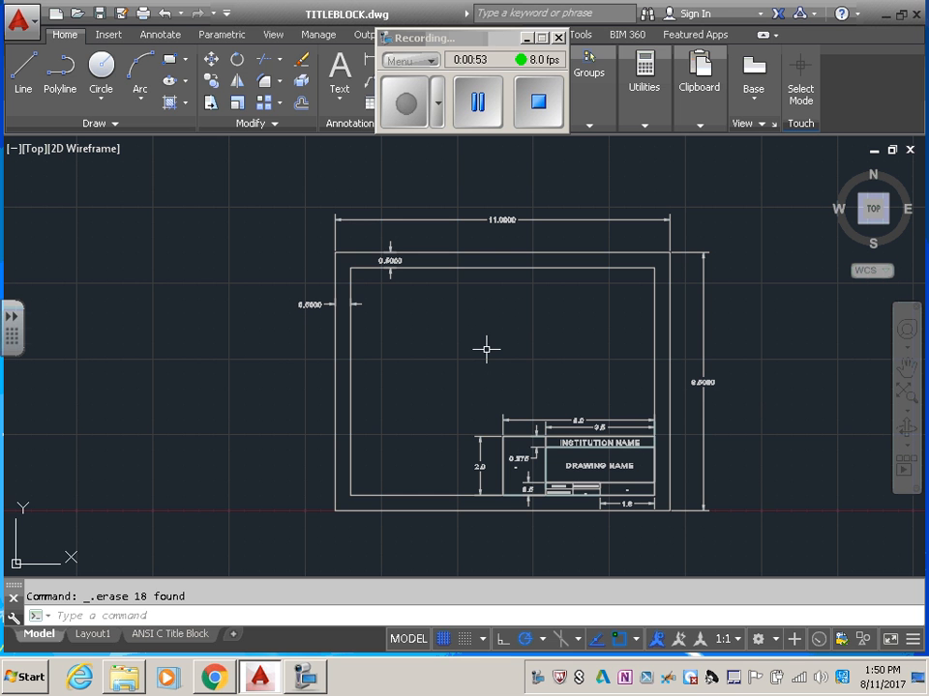
Step: Confirm the drawing units as Engineering length with 0'-0.0000" precision, decimal degrees, and an insertion scale in inches
type("UNITS")
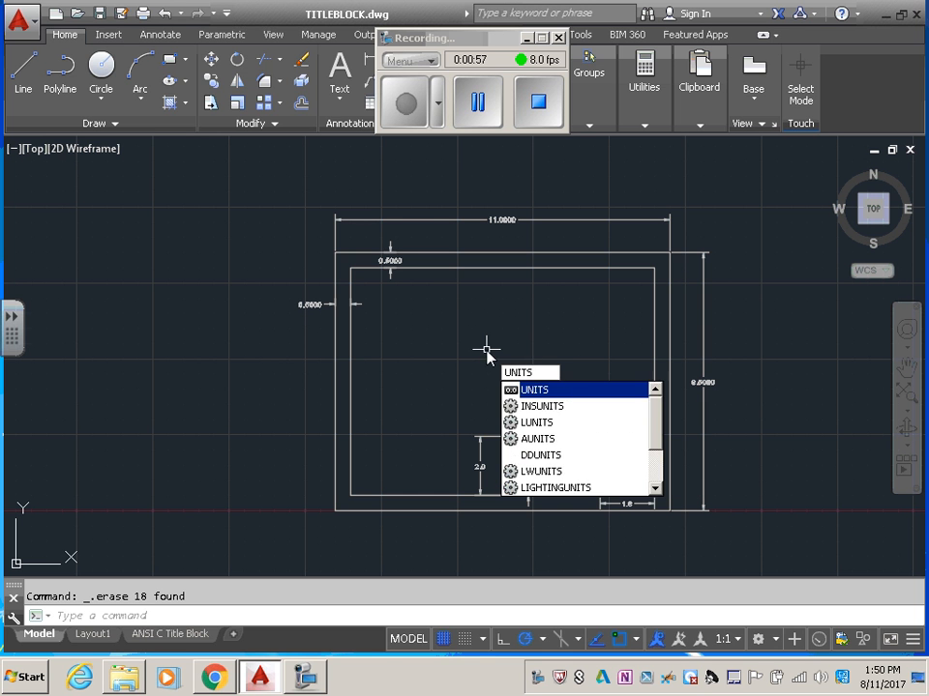
key("Return")
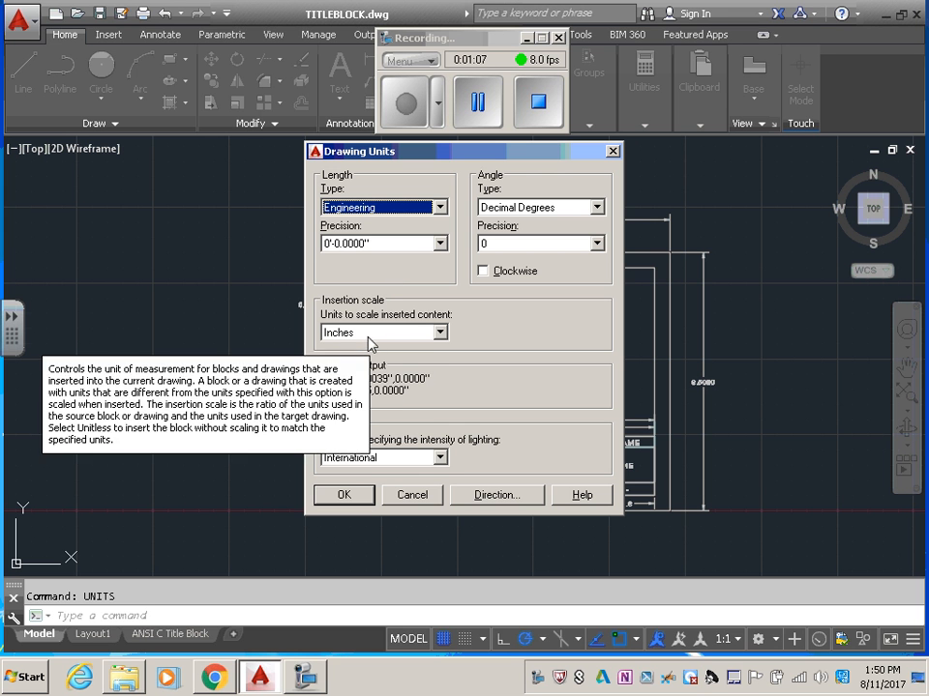
left_click(358, 499)
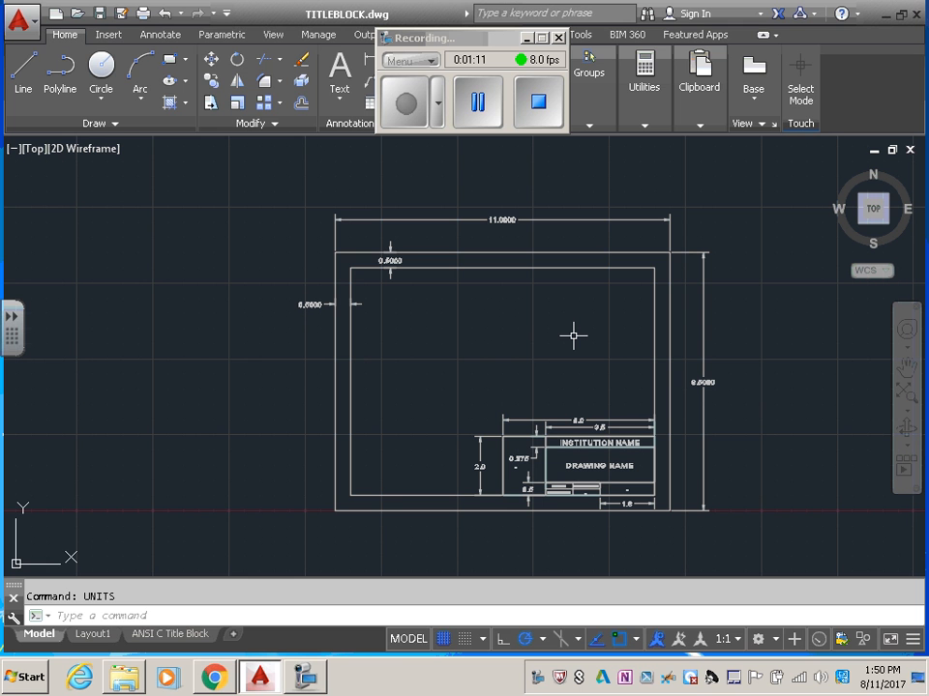
Step: Set the model space limits with the lower left corner at 0,0 and the upper right corner at 11,8.5 inches
type("L")
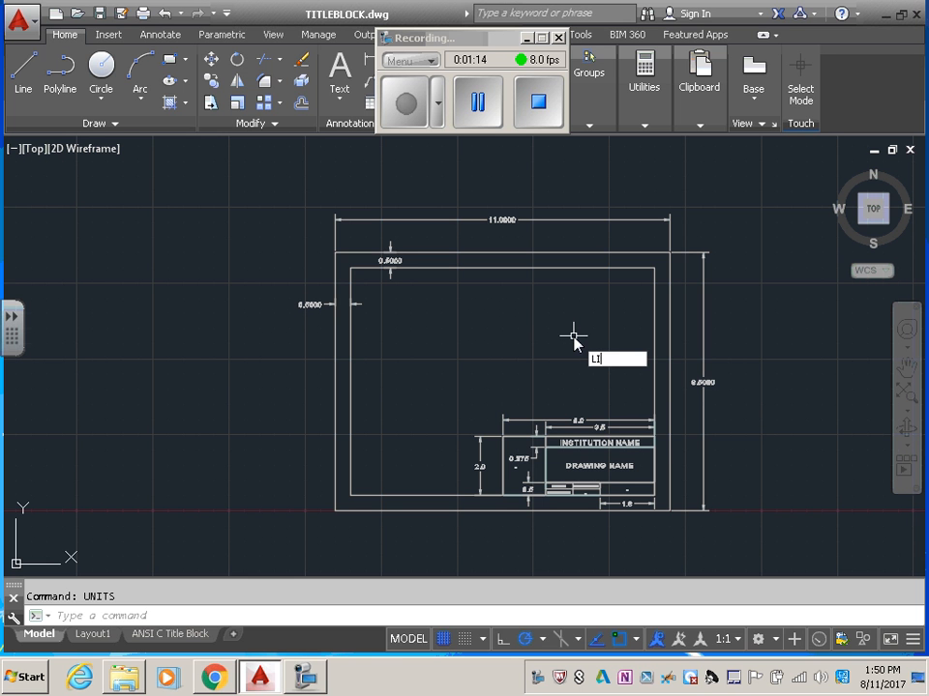
type("IMITS")
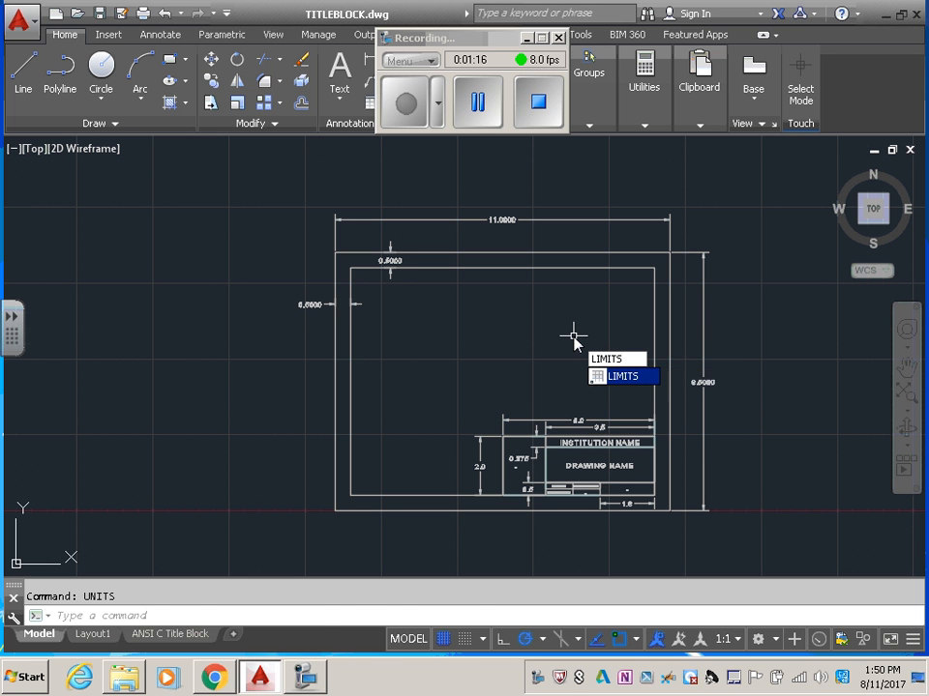
key("Return")
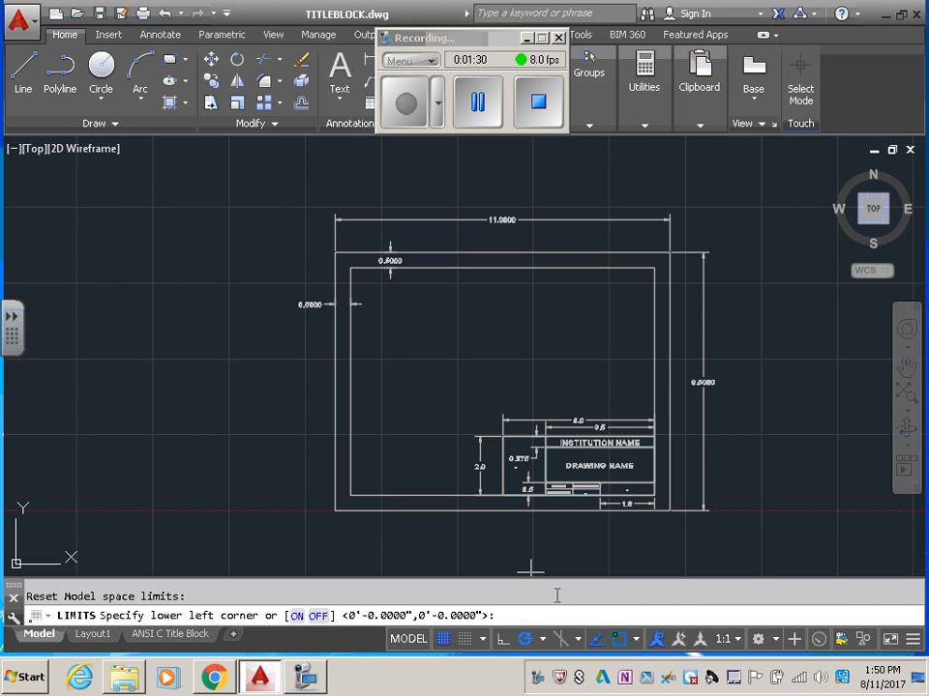
key("Return")
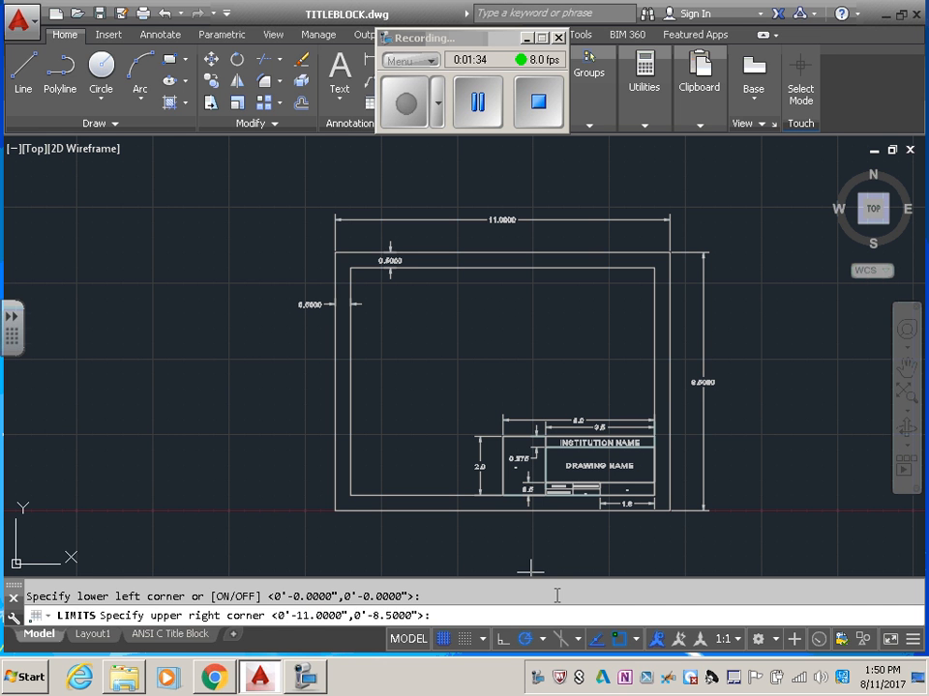
key("Return")
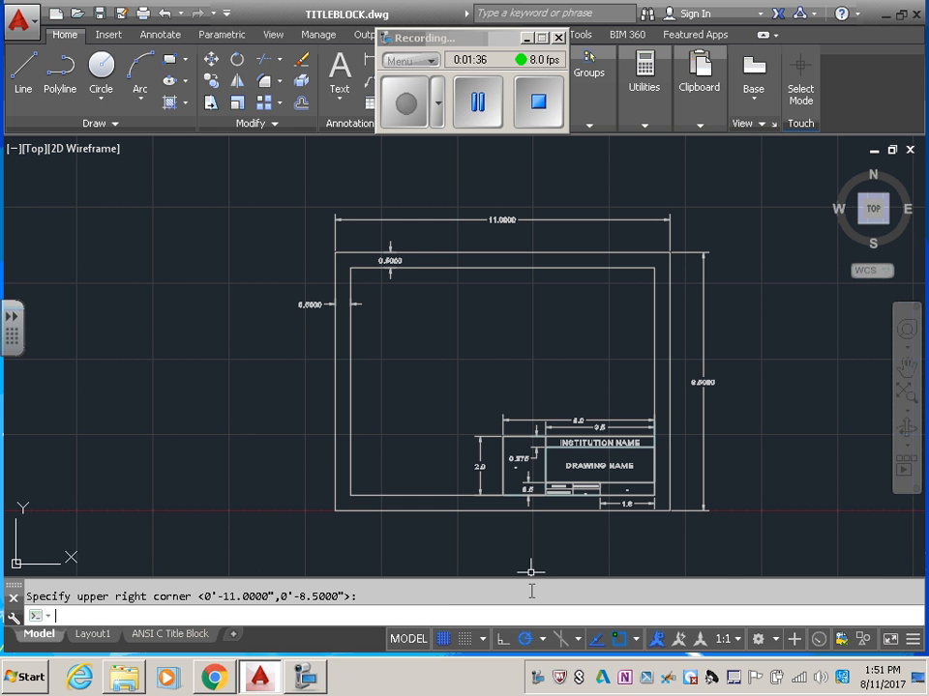
mouse_move(459, 407)
middle_mouse_down()
mouse_move(672, 377)
mouse_move(851, 375)
middle_mouse_up()
mouse_move(474, 487)
middle_mouse_down()
mouse_move(522, 477)
mouse_move(496, 510)
mouse_move(493, 502)
mouse_move(362, 498)
mouse_move(250, 505)
mouse_move(257, 520)
middle_mouse_up()
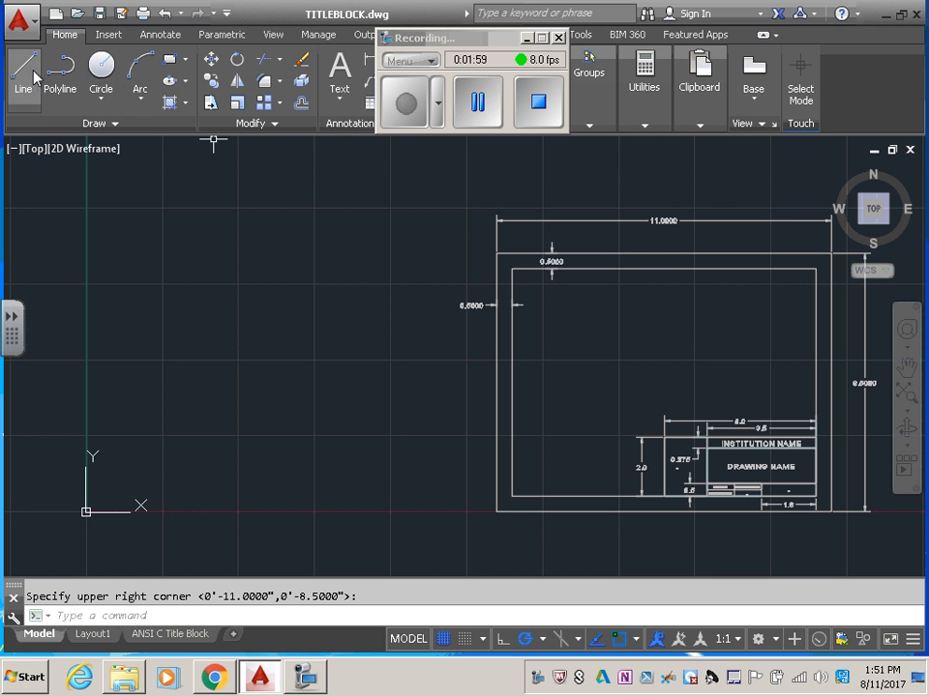
left_click(23, 65)
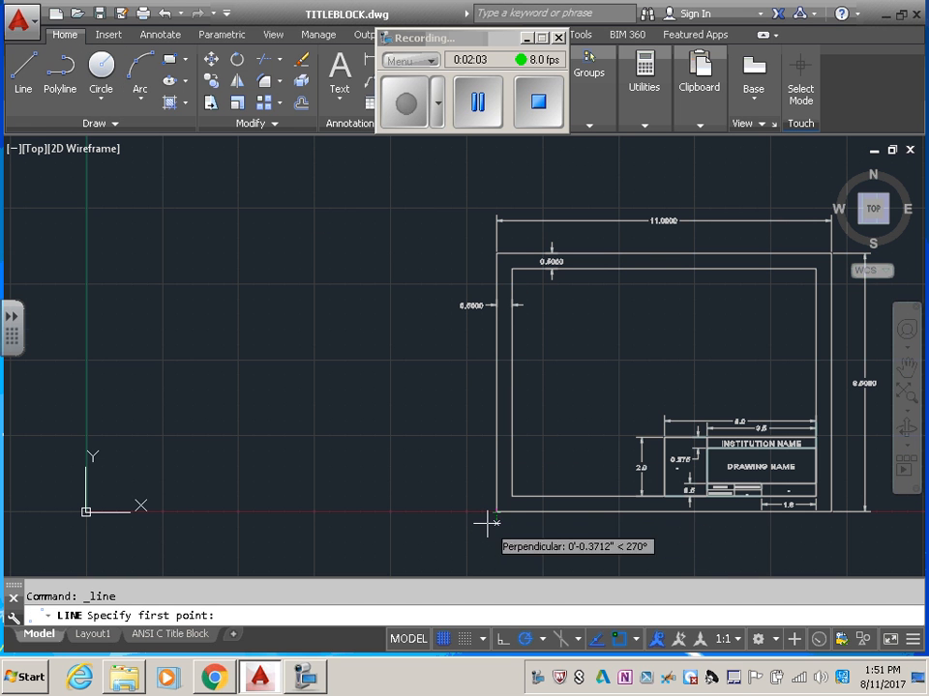
scroll(490, 511, "up", 5)
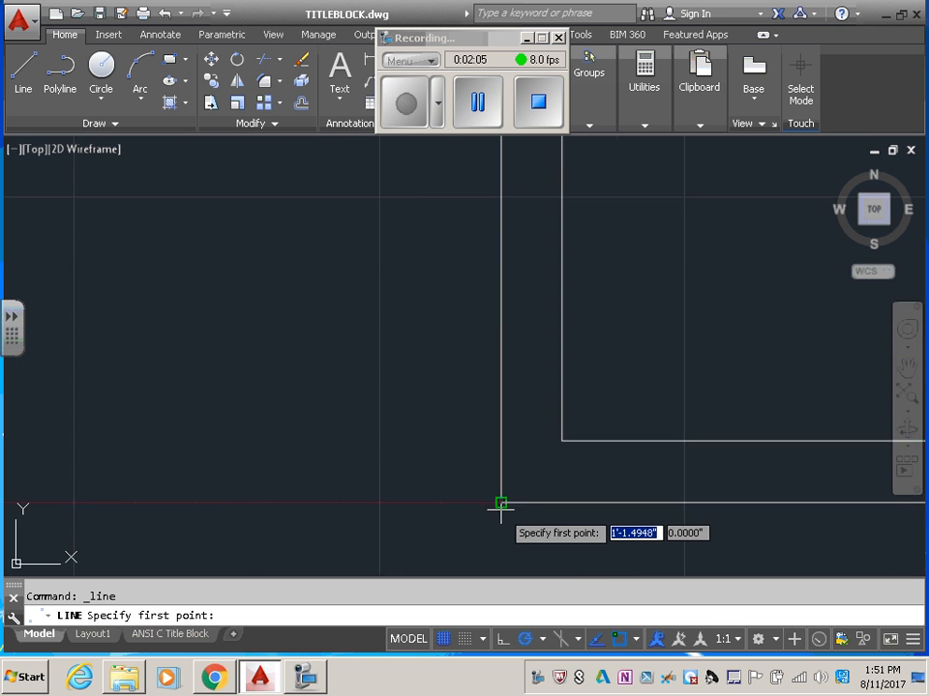
scroll(487, 495, "up", 2)
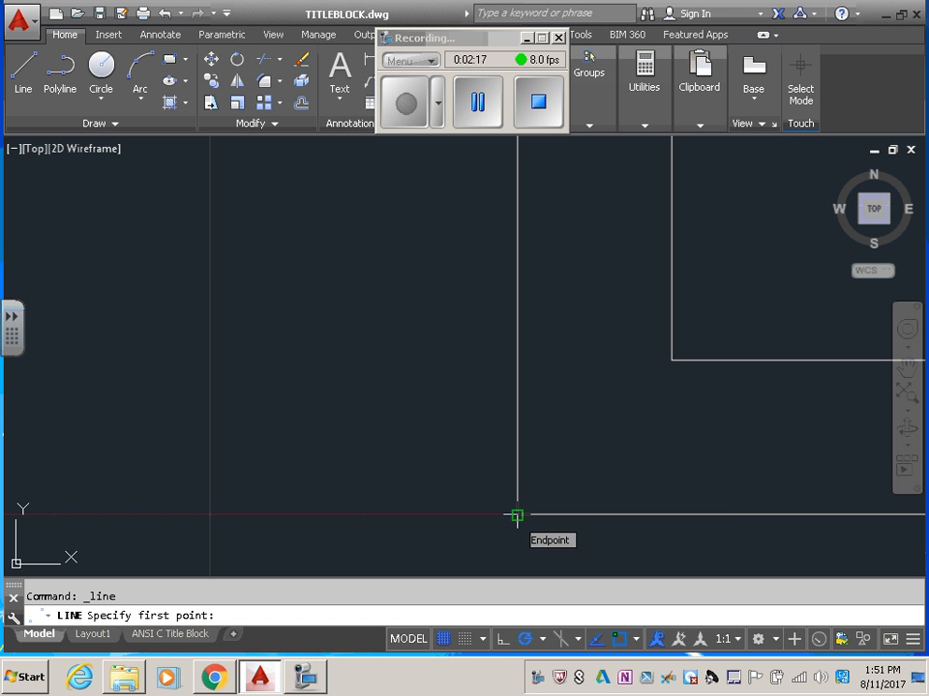
scroll(513, 514, "down", 3)
scroll(503, 514, "down", 5)
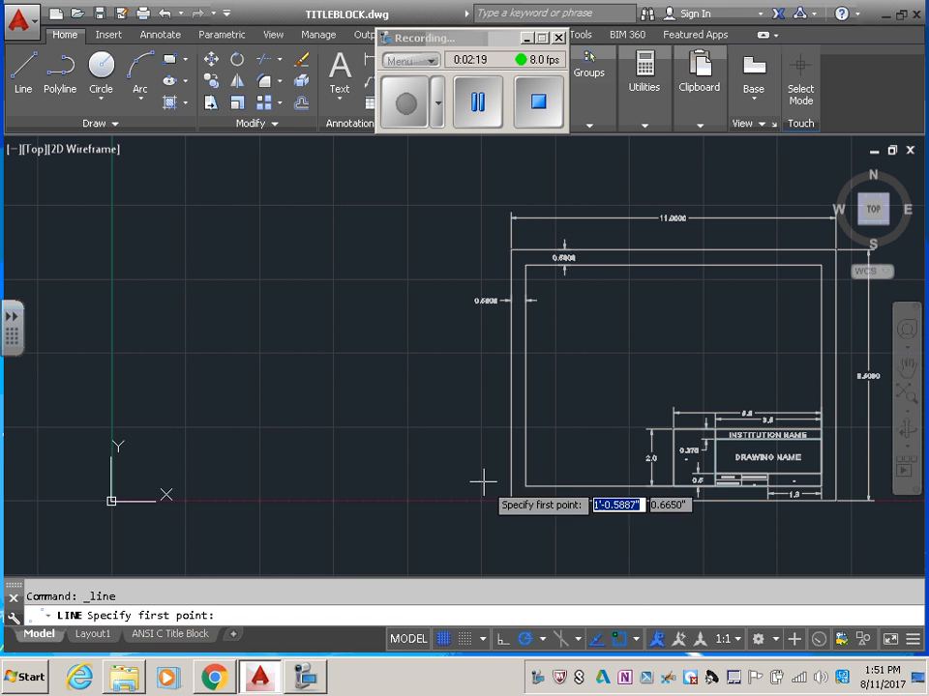
Step: Turn on all object snap modes in the drafting settings
left_click(635, 639)
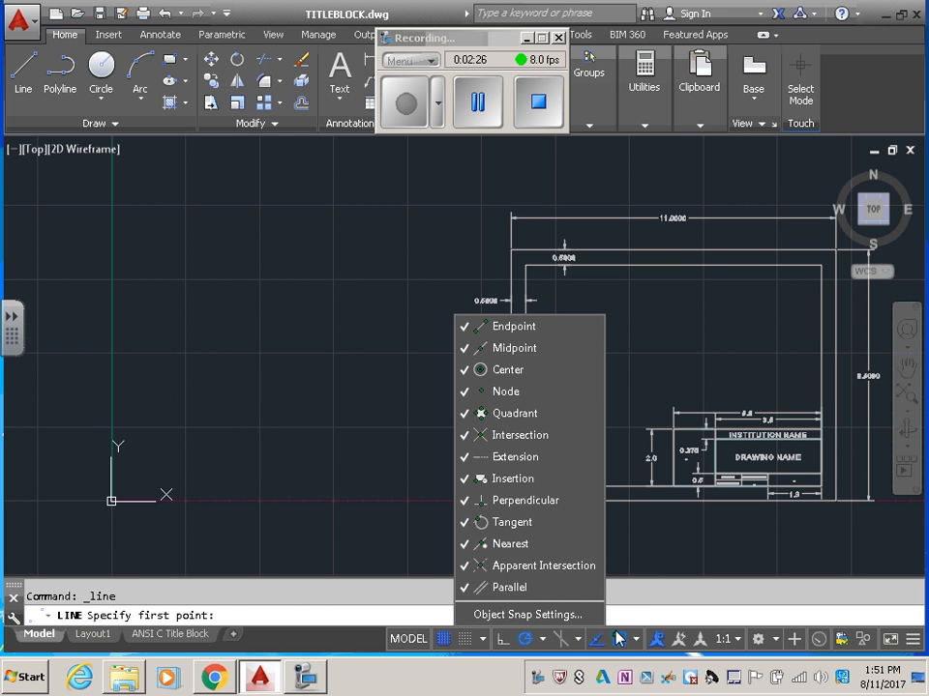
left_click(535, 613)
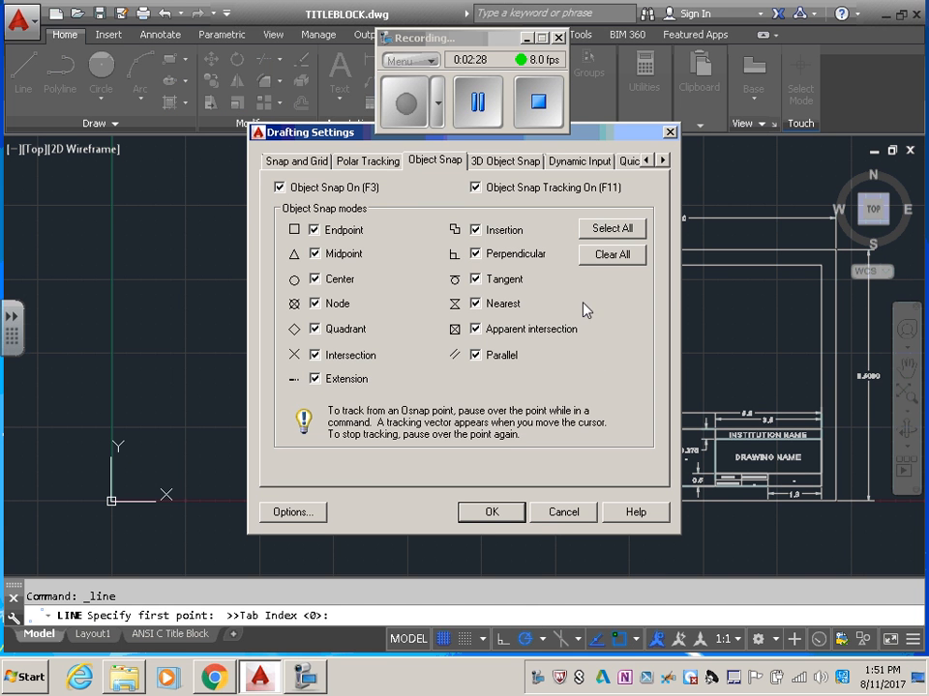
left_click(623, 232)
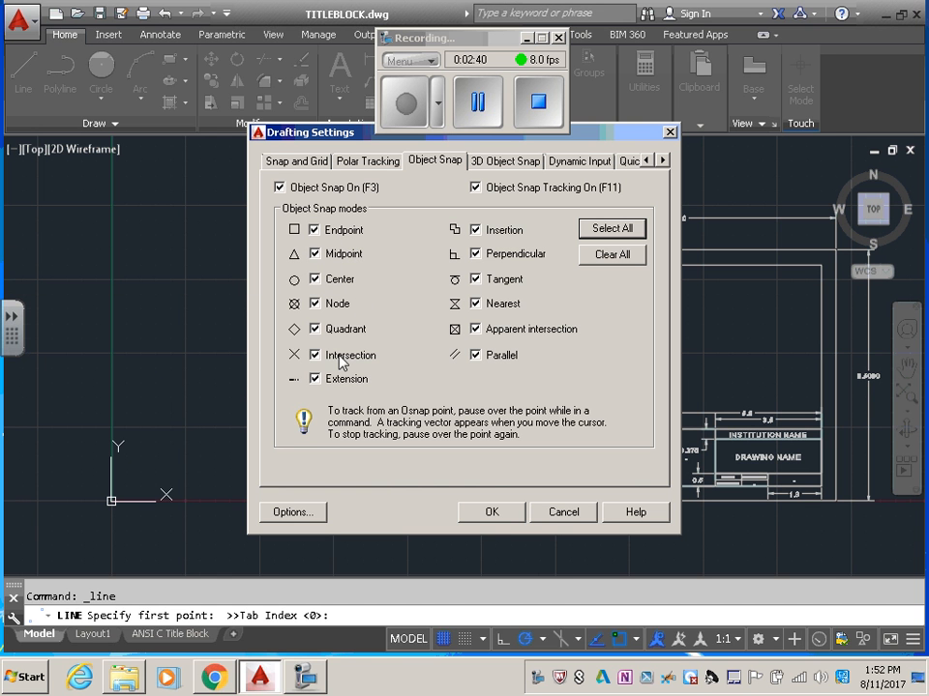
left_click(495, 514)
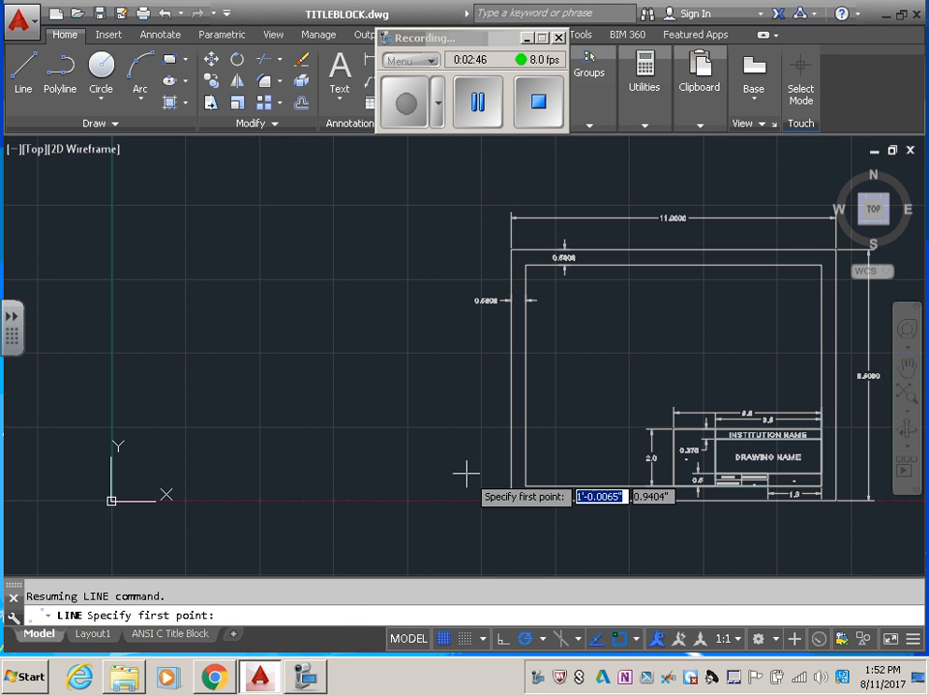
Step: Draw an 11 by 8.5 inch rectangle for the sheet edge with its first corner at 0,0
mouse_move(468, 477)
middle_mouse_down()
mouse_move(606, 501)
mouse_move(525, 478)
middle_mouse_up()
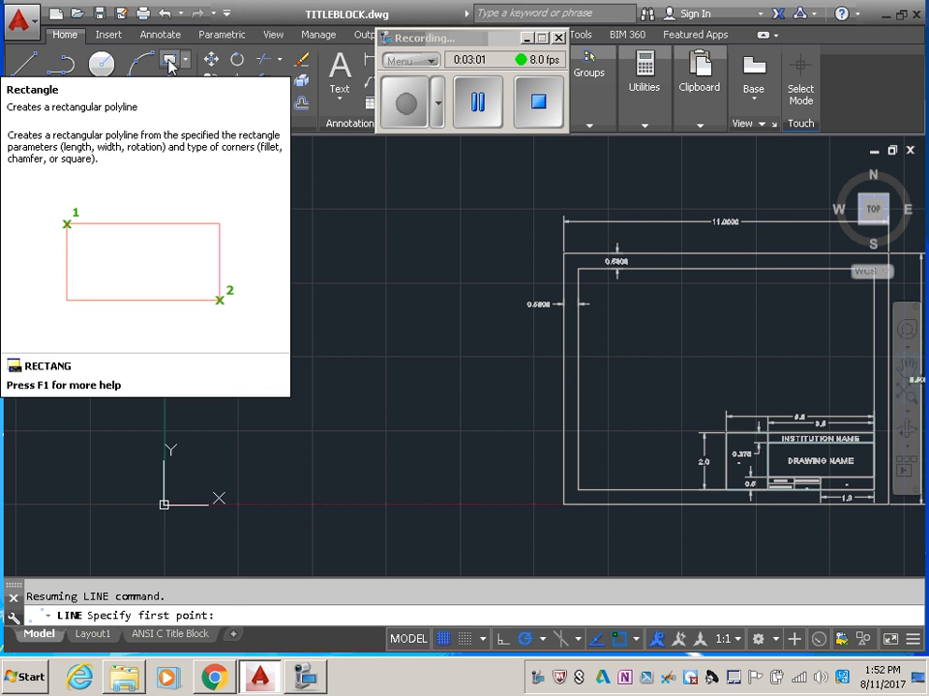
left_click(170, 64)
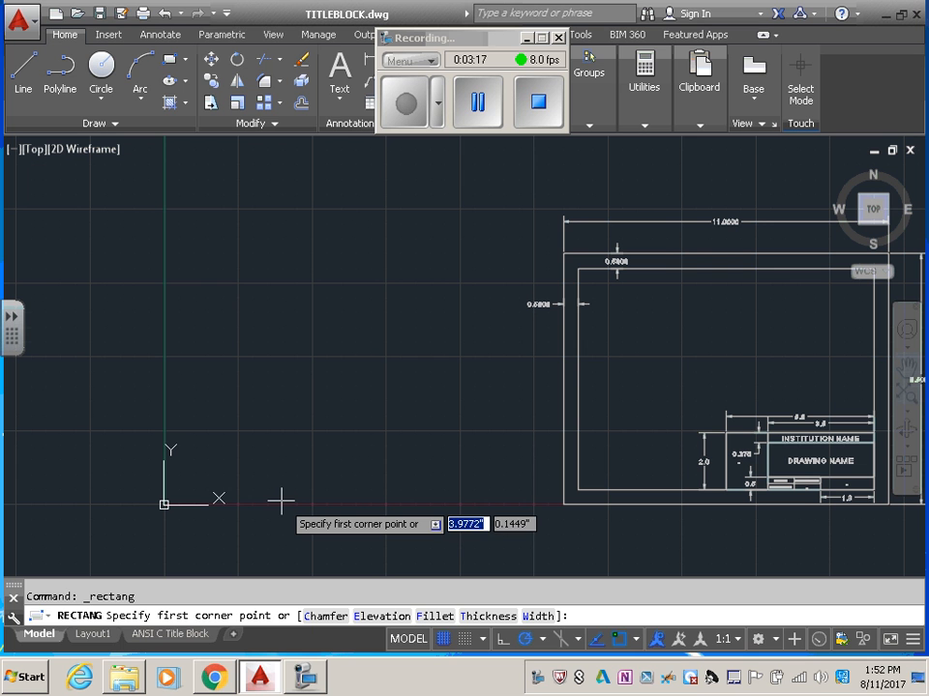
type("0,0")
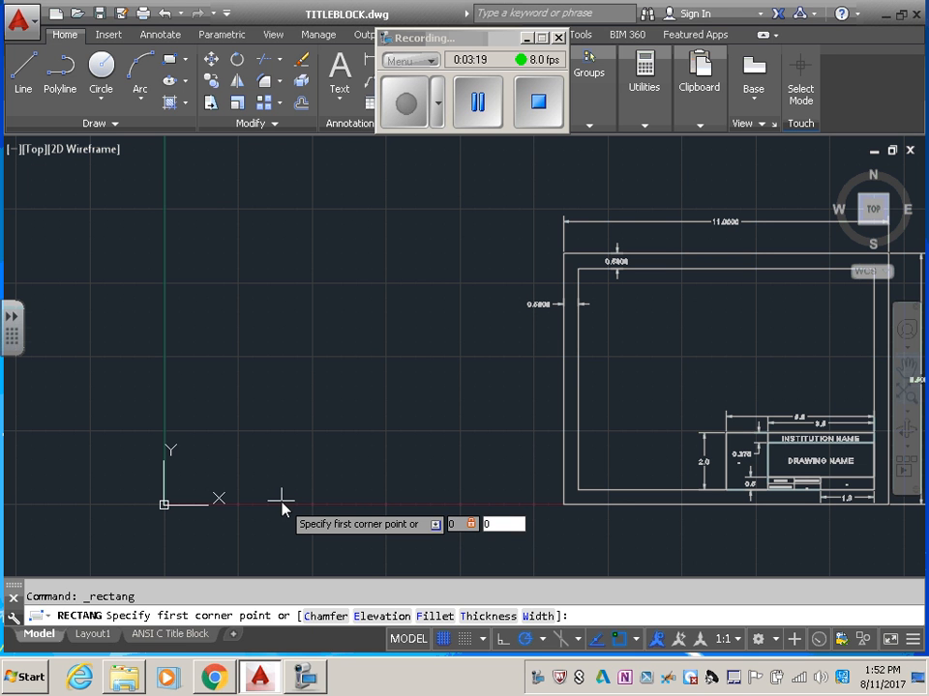
key("Return")
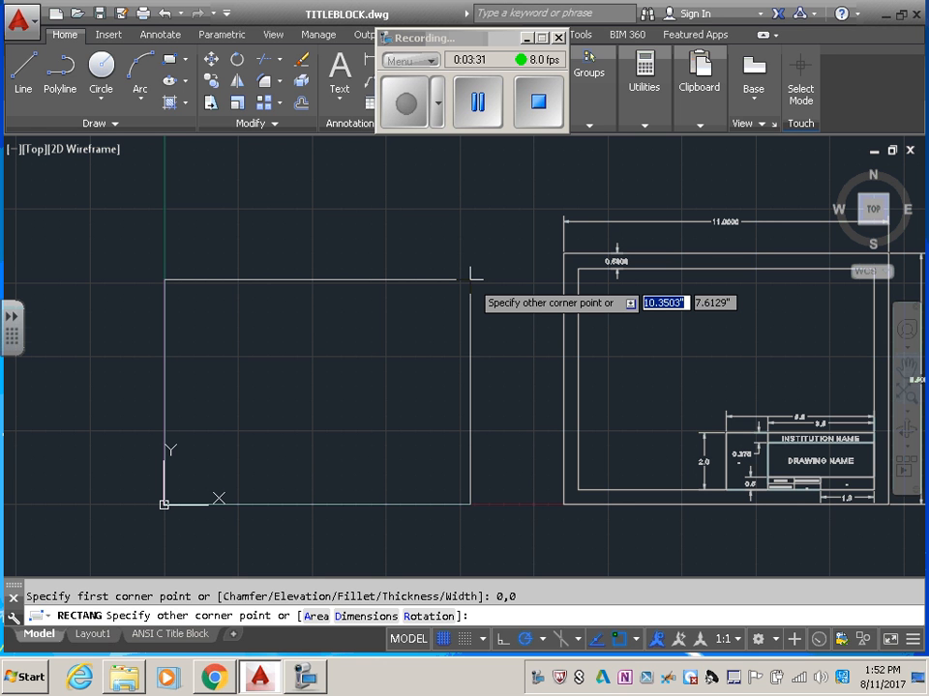
type("11")
key("Tab")
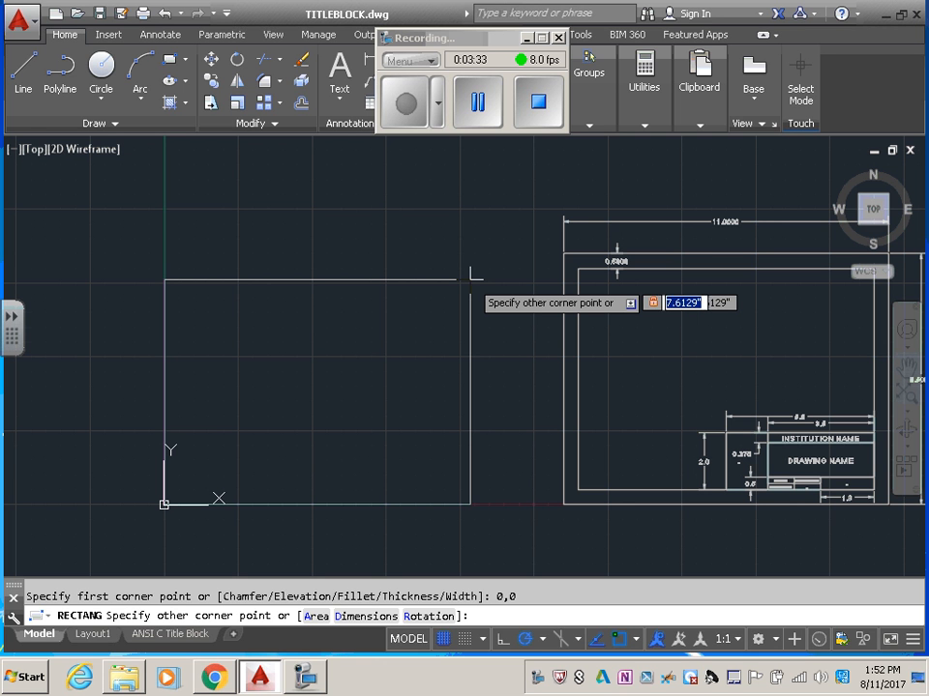
type("8.5")
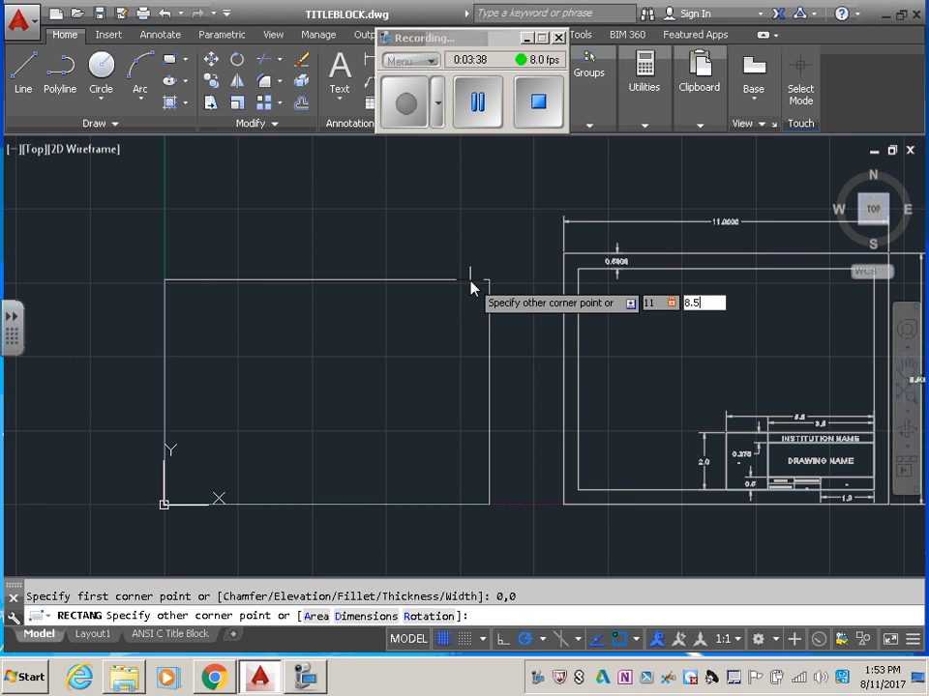
key("Return")
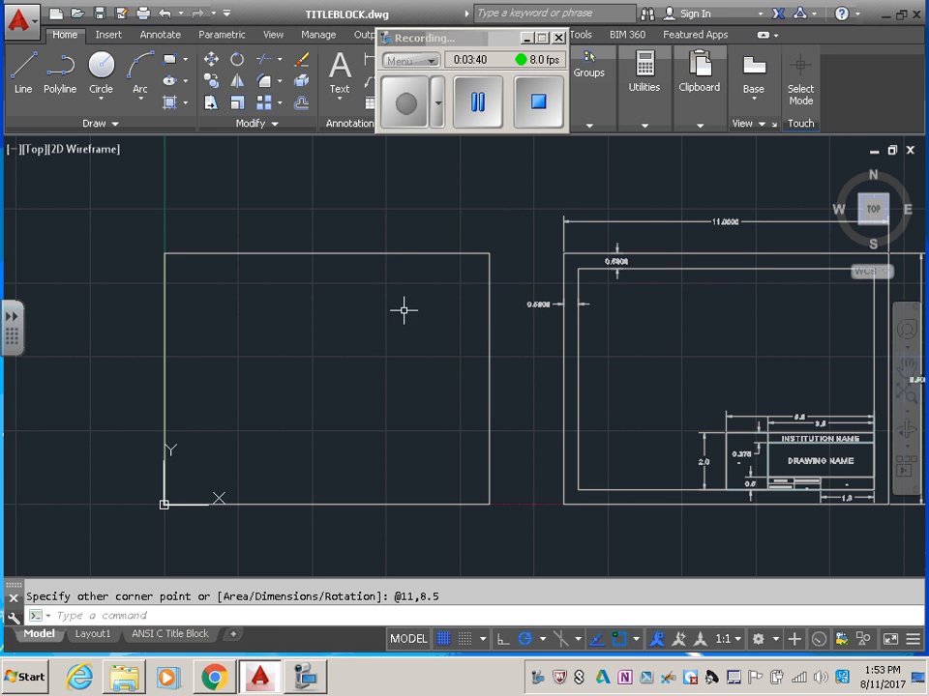
Step: Offset the new sheet rectangle 0.5 inch inward to form the border
mouse_move(383, 318)
middle_mouse_down()
mouse_move(366, 309)
mouse_move(376, 306)
middle_mouse_up()
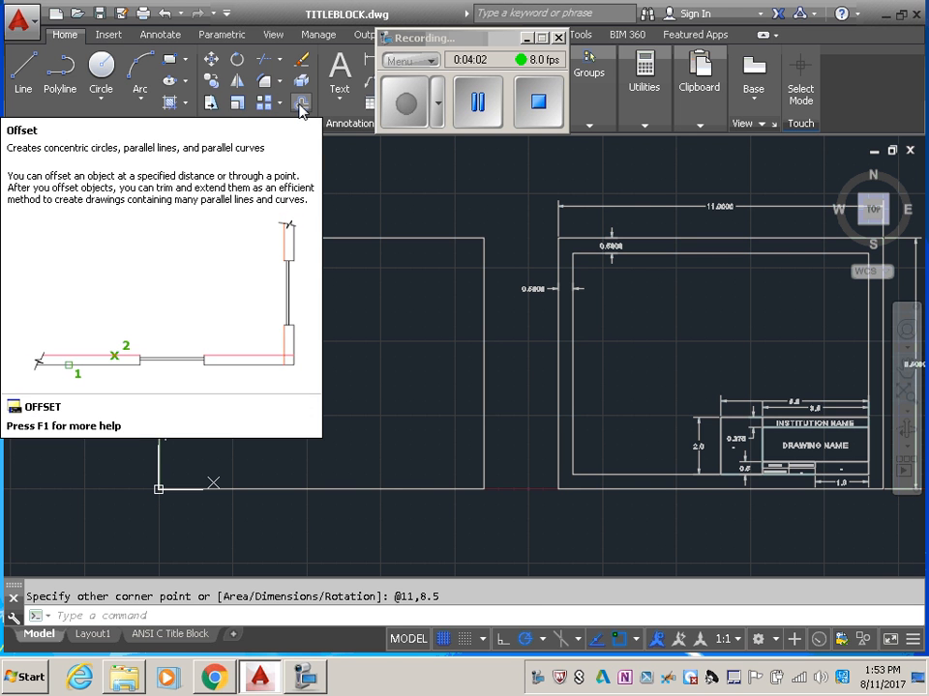
left_click(301, 103)
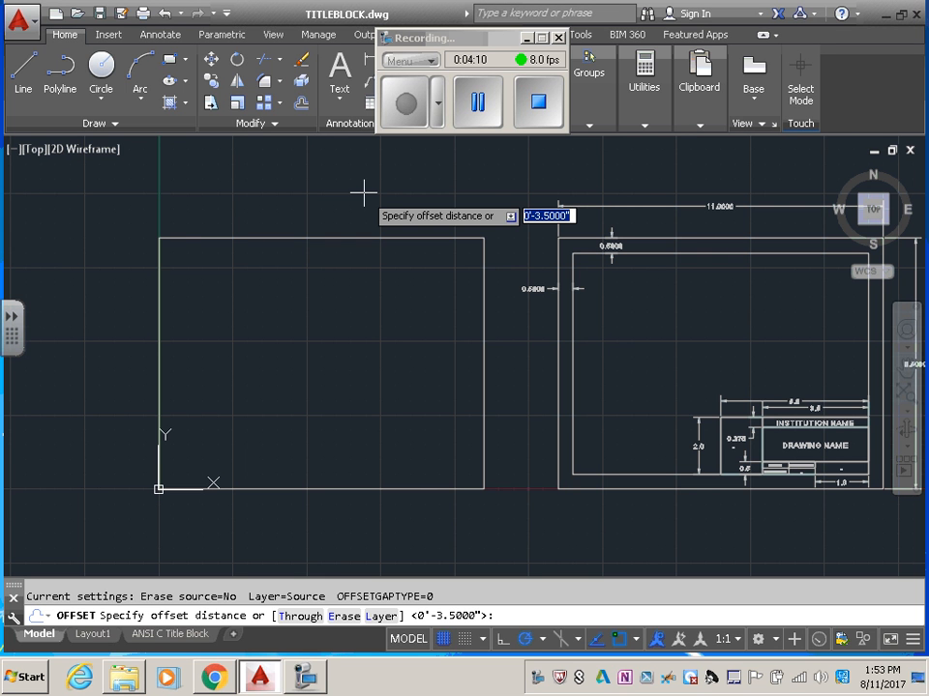
type(".5")
key("Return")
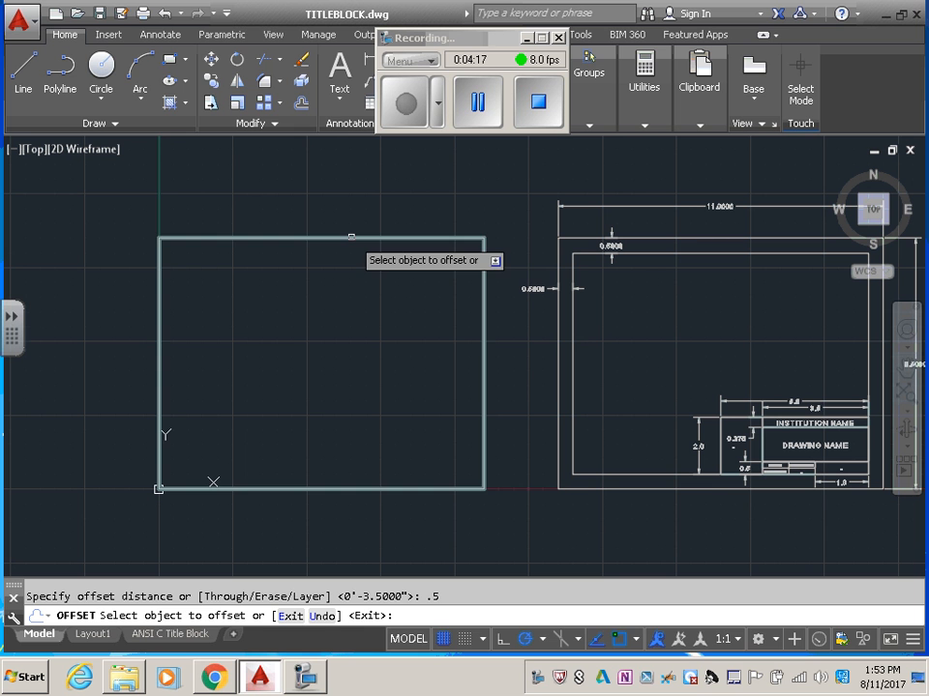
left_click(351, 236)
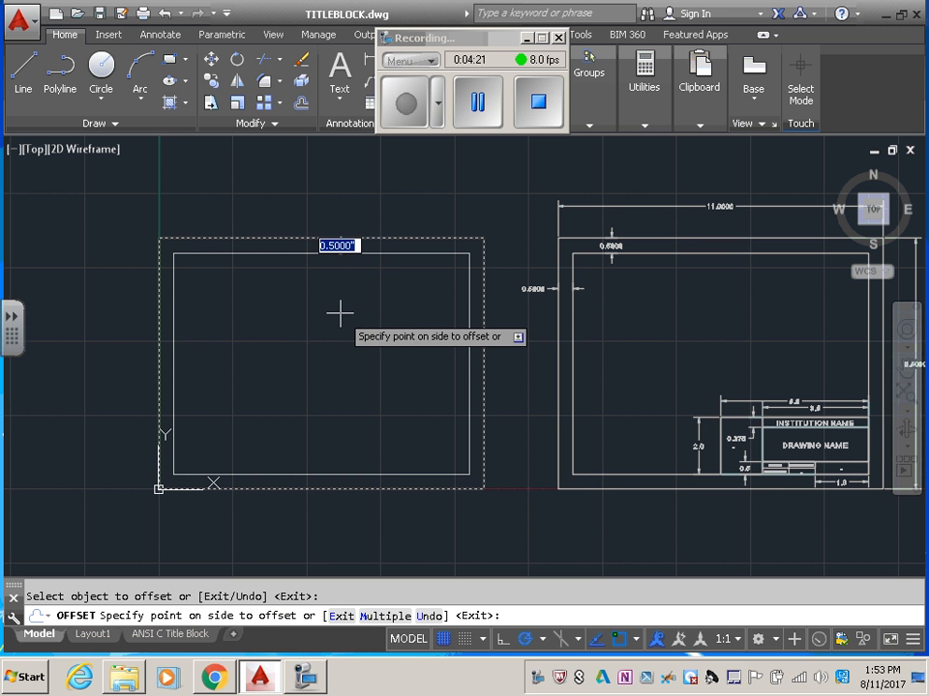
left_click(341, 312)
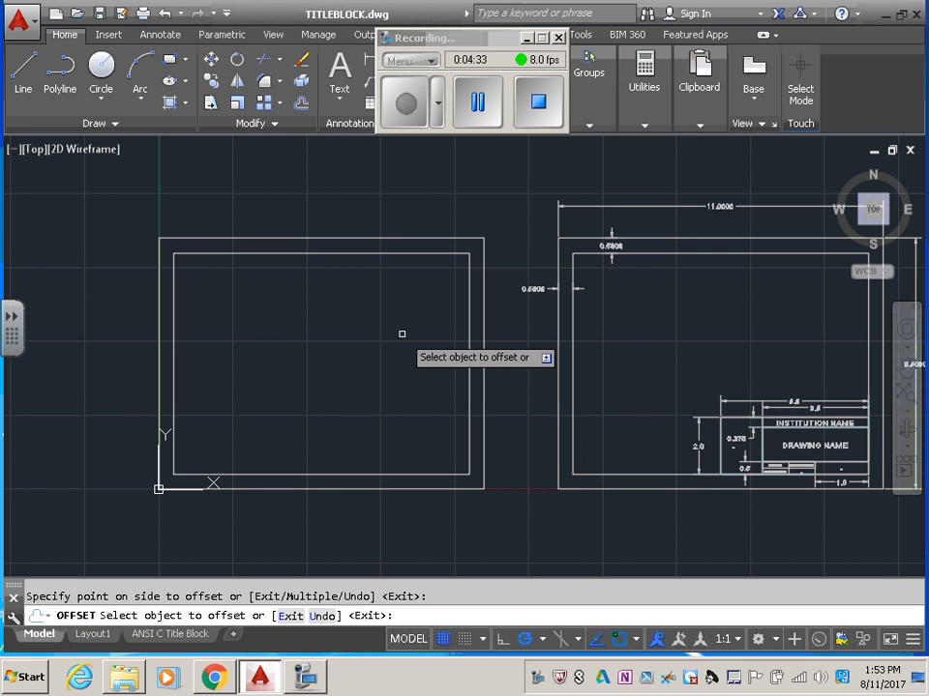
key("Escape")
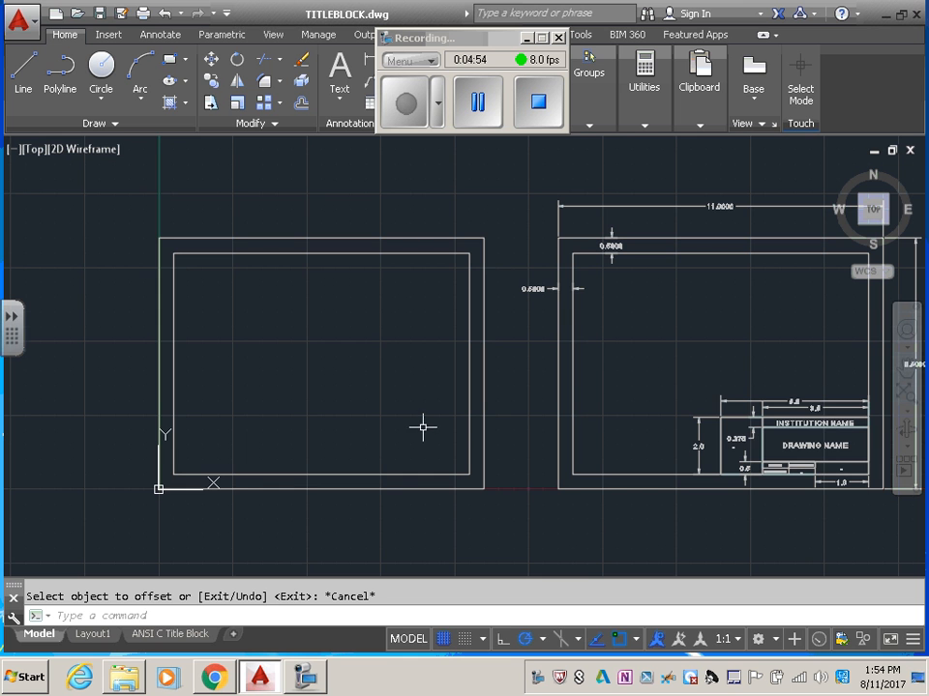
Step: Draw a rectangle 5 inches wide and 2 inches high from the inner border's lower right corner, with its opposite corner at @-5,2
scroll(803, 451, "up", 2)
mouse_move(781, 431)
middle_mouse_down()
mouse_move(519, 408)
mouse_move(481, 420)
middle_mouse_up()
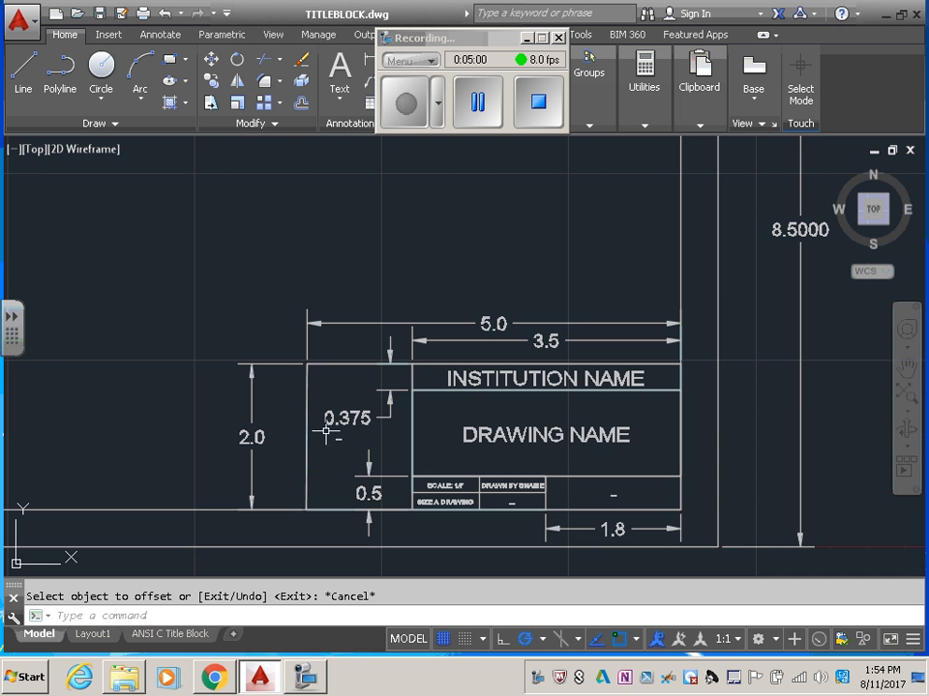
scroll(349, 428, "down", 2)
mouse_move(474, 434)
middle_mouse_down()
mouse_move(779, 451)
mouse_move(863, 414)
mouse_move(870, 430)
middle_mouse_up()
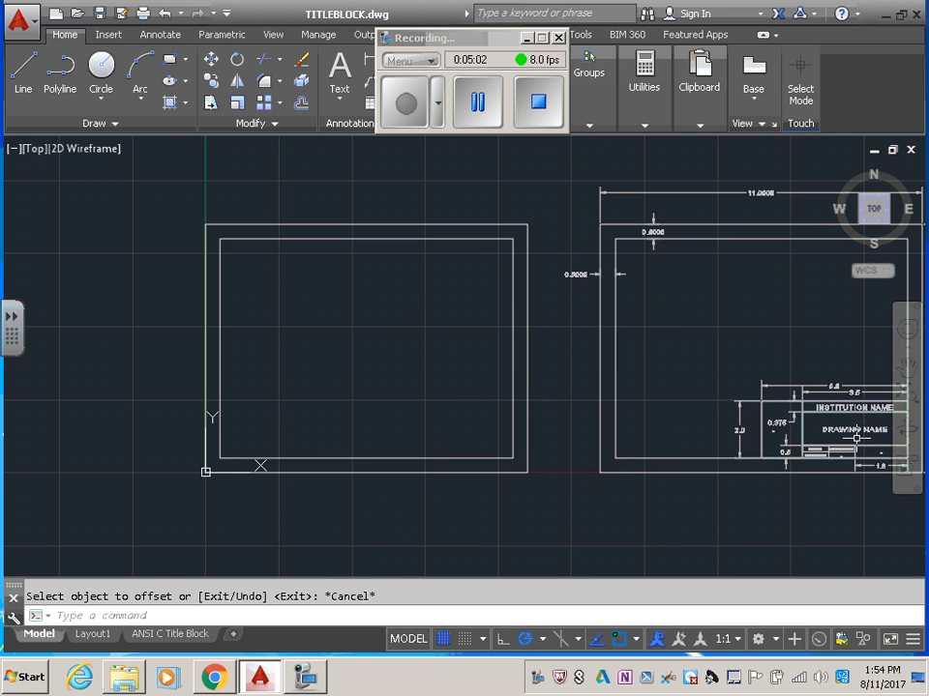
left_click(169, 59)
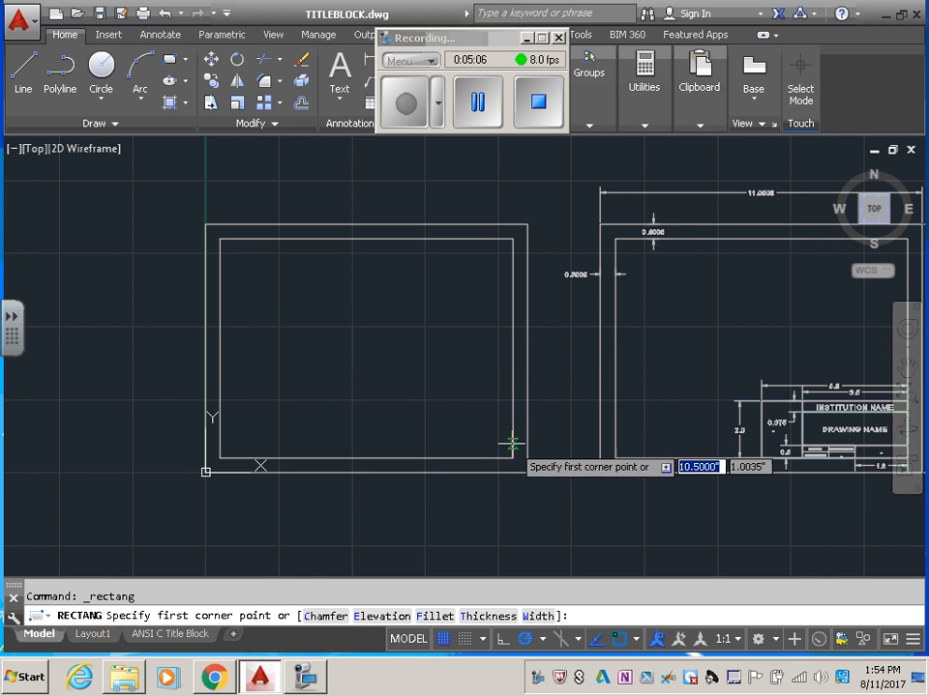
scroll(511, 453, "up", 3)
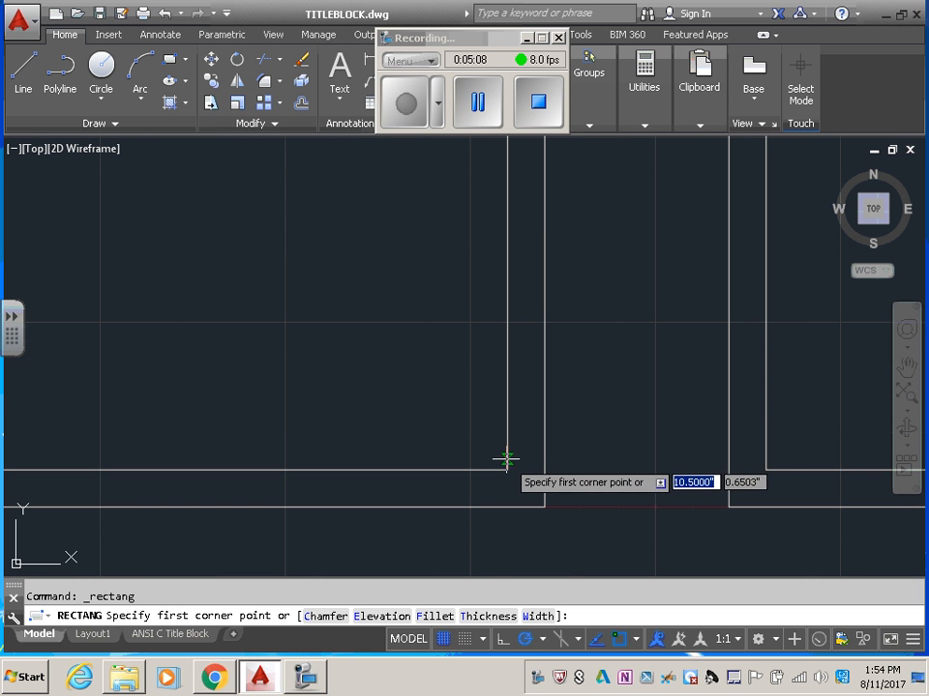
left_click(507, 470)
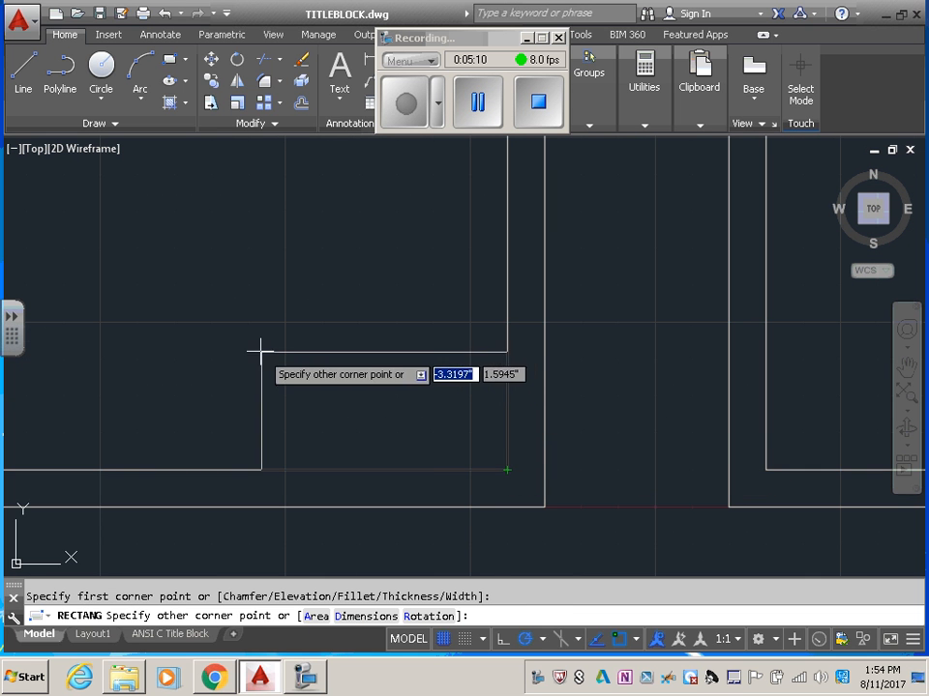
middle_click_drag(174, 328, 379, 315)
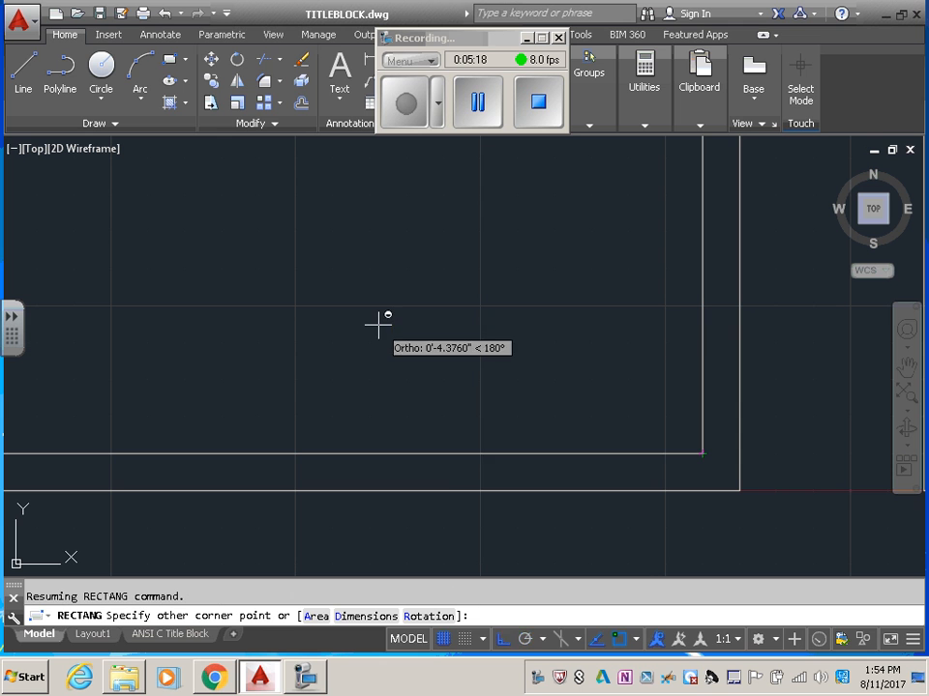
type("@")
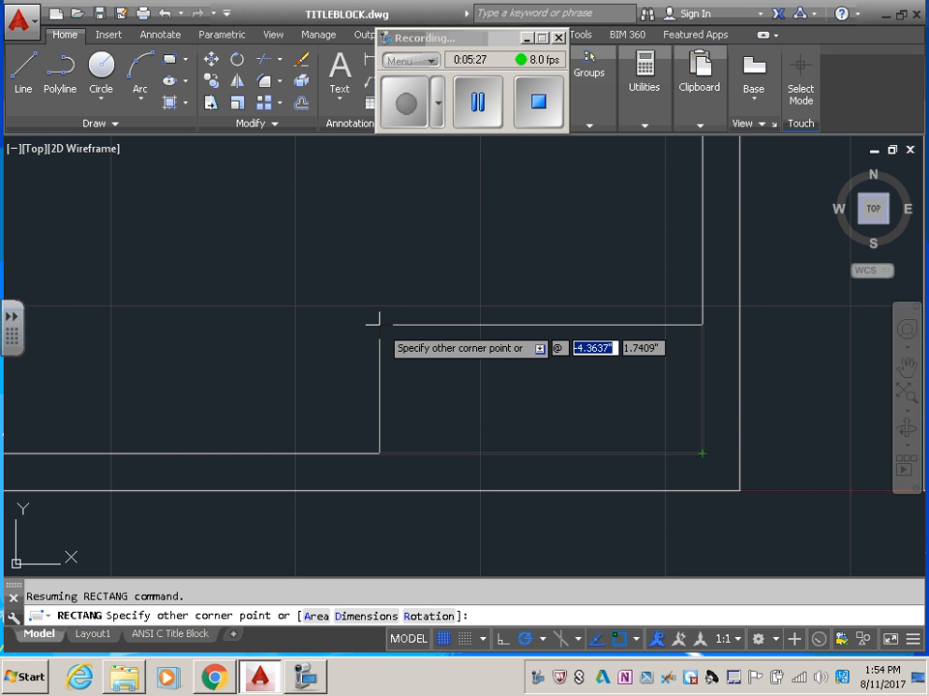
type("-5")
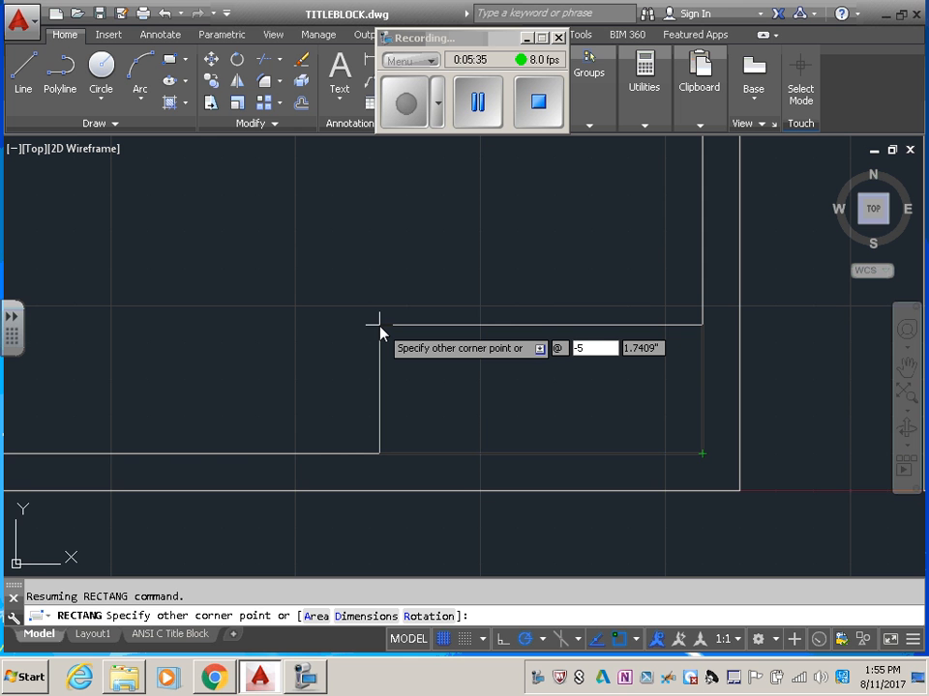
key("Tab")
type("2")
key("Return")
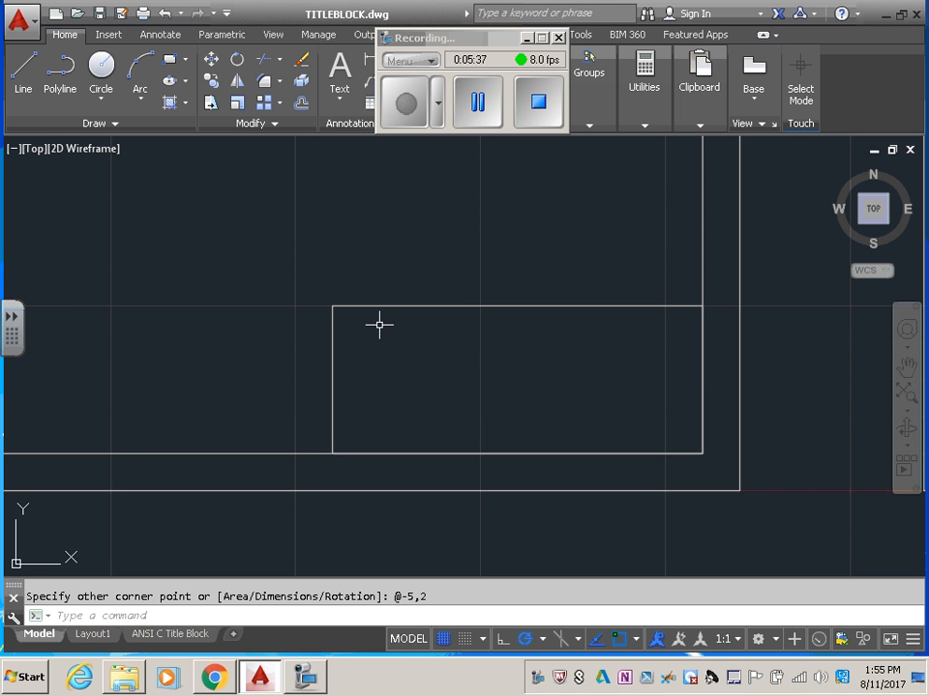
Step: Explode the 5 by 2 inch title block rectangle into separate lines
scroll(684, 365, "down", 2)
mouse_move(627, 344)
middle_mouse_down()
mouse_move(315, 349)
mouse_move(322, 338)
mouse_move(512, 397)
mouse_move(555, 357)
mouse_move(533, 344)
mouse_move(387, 324)
mouse_move(397, 366)
middle_mouse_up()
scroll(366, 322, "down", 2)
scroll(779, 376, "up", 4)
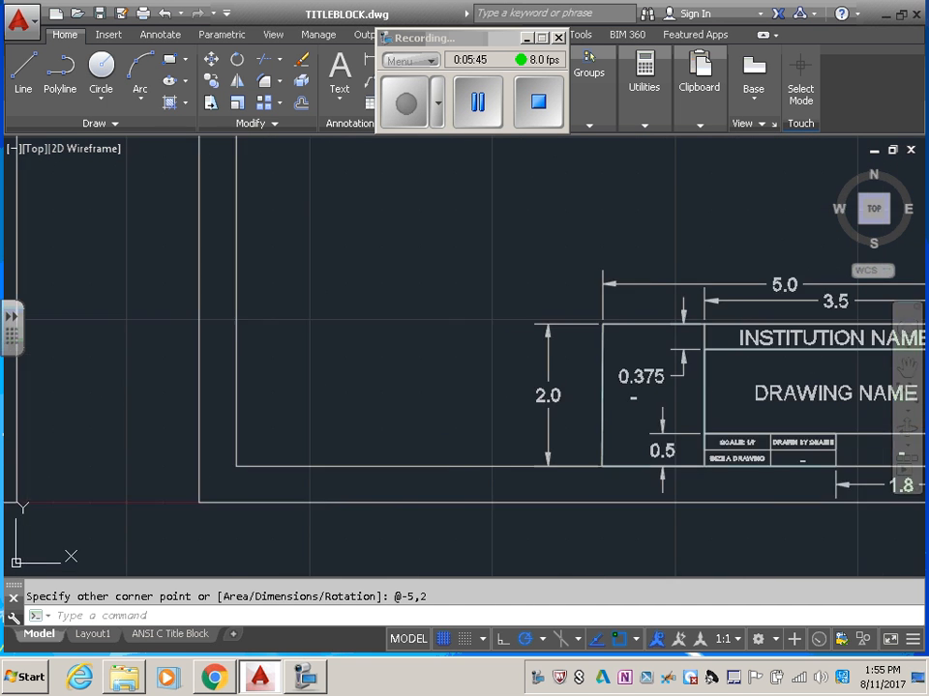
middle_click_drag(777, 369, 513, 384)
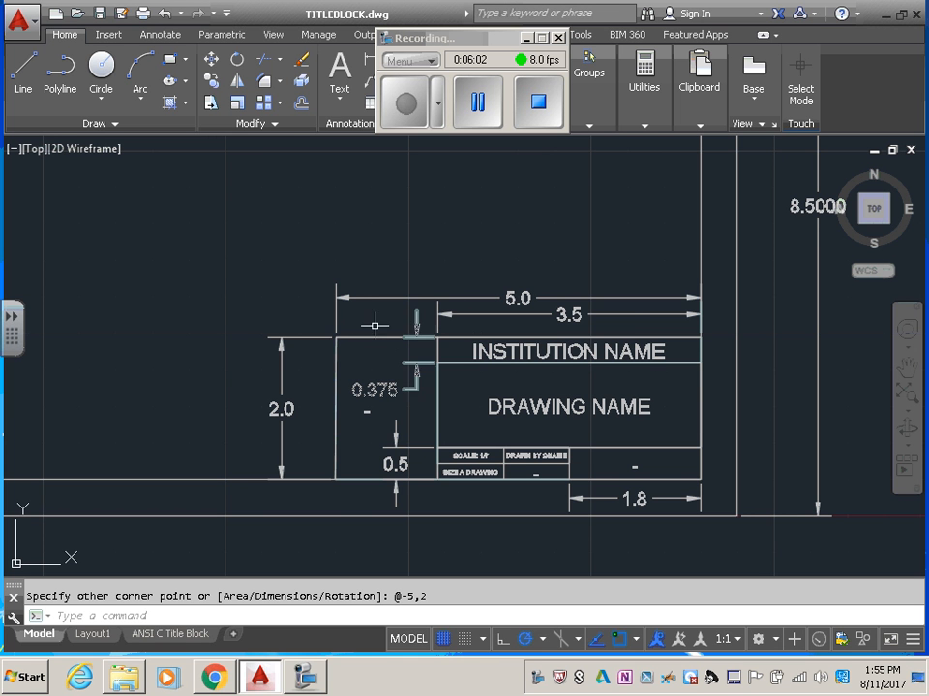
mouse_move(360, 387)
middle_mouse_down()
mouse_move(555, 365)
mouse_move(877, 350)
middle_mouse_up()
scroll(415, 383, "down", 4)
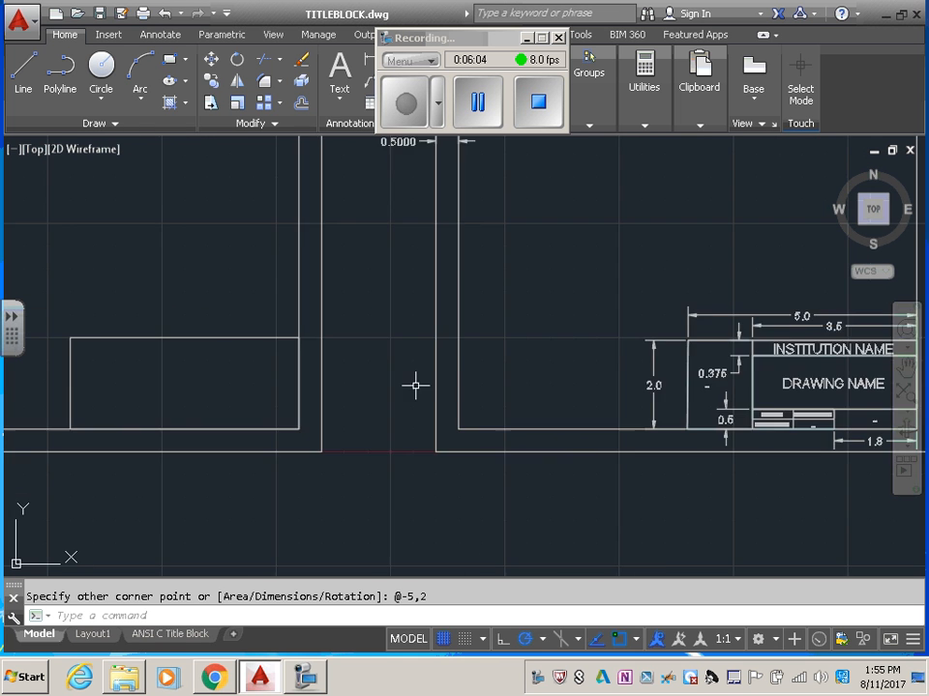
scroll(618, 364, "up", 2)
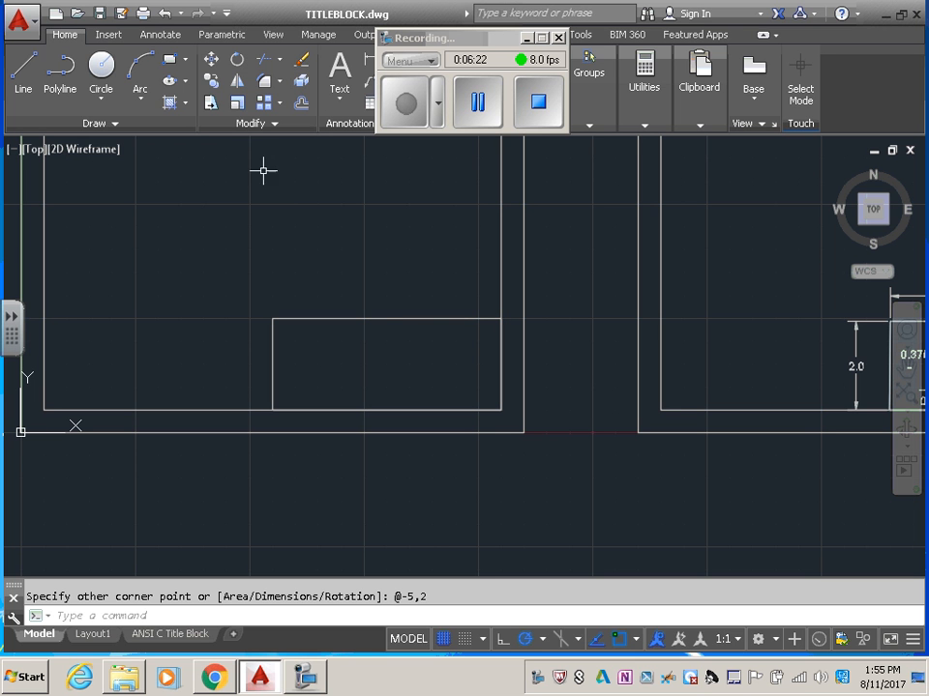
left_click(304, 85)
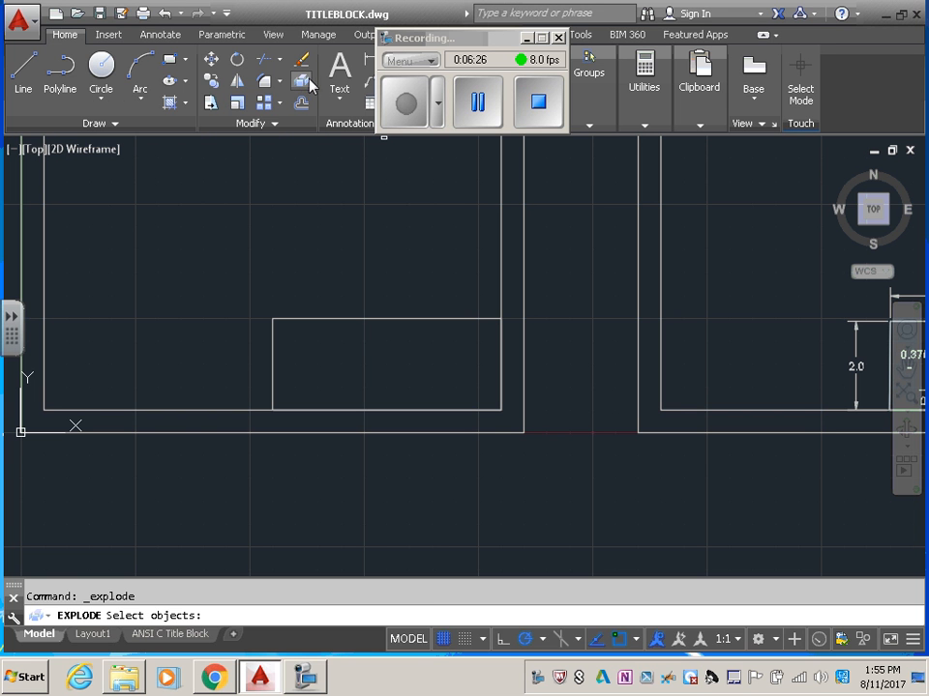
left_click(366, 318)
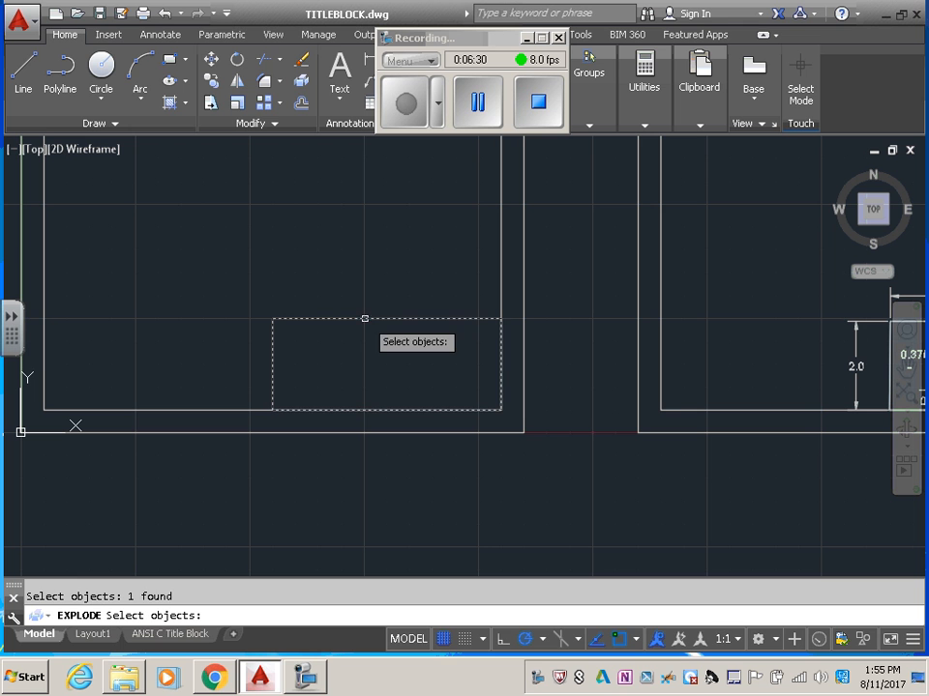
key("Return")
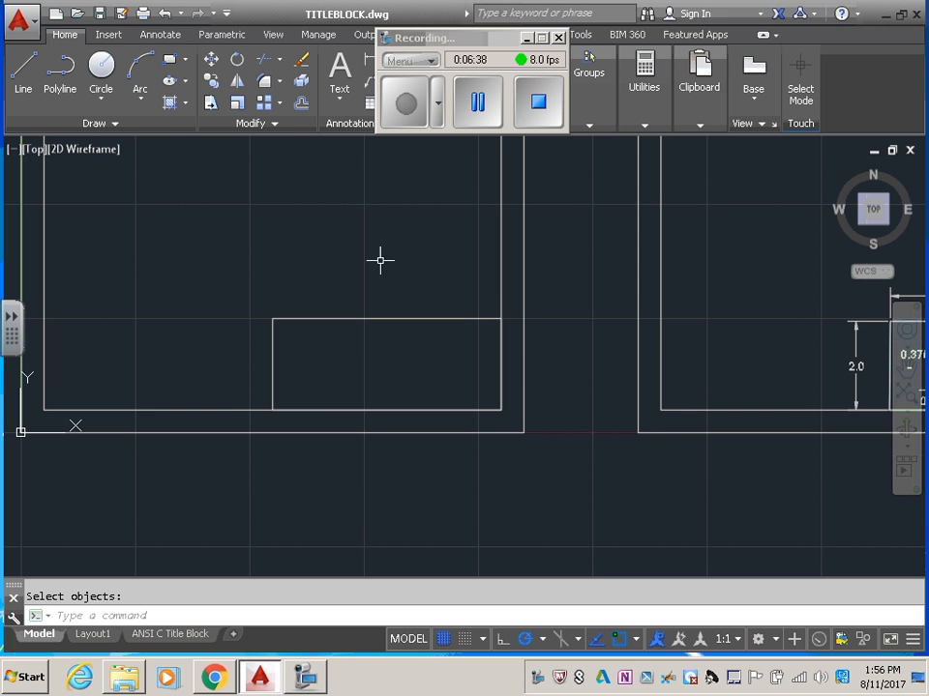
Step: Offset the title block's right edge 3.5 inches to the left to form a vertical divider
middle_click_drag(445, 292, 359, 275)
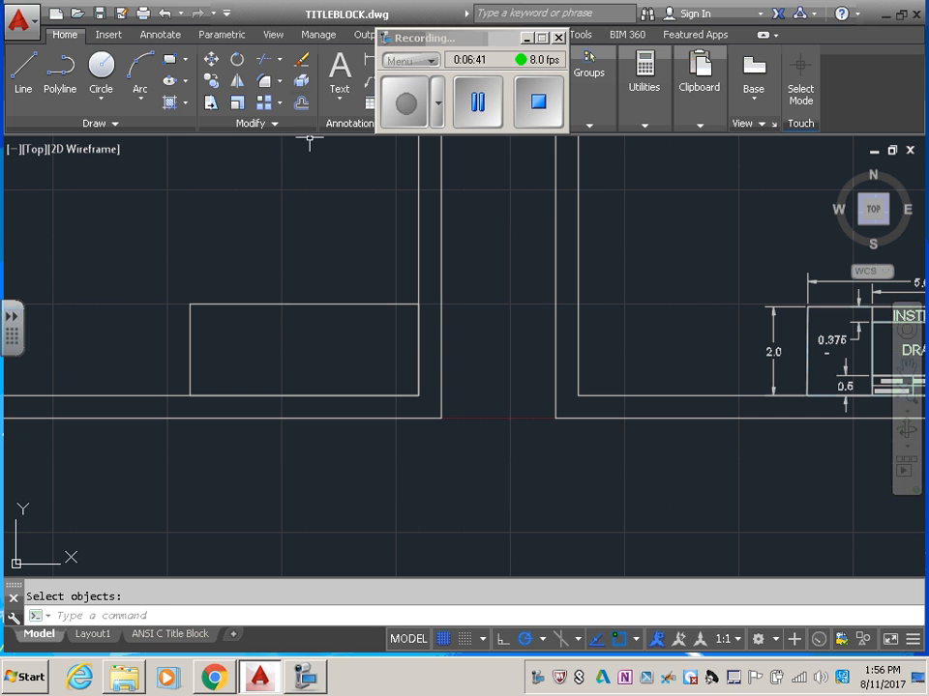
left_click(303, 104)
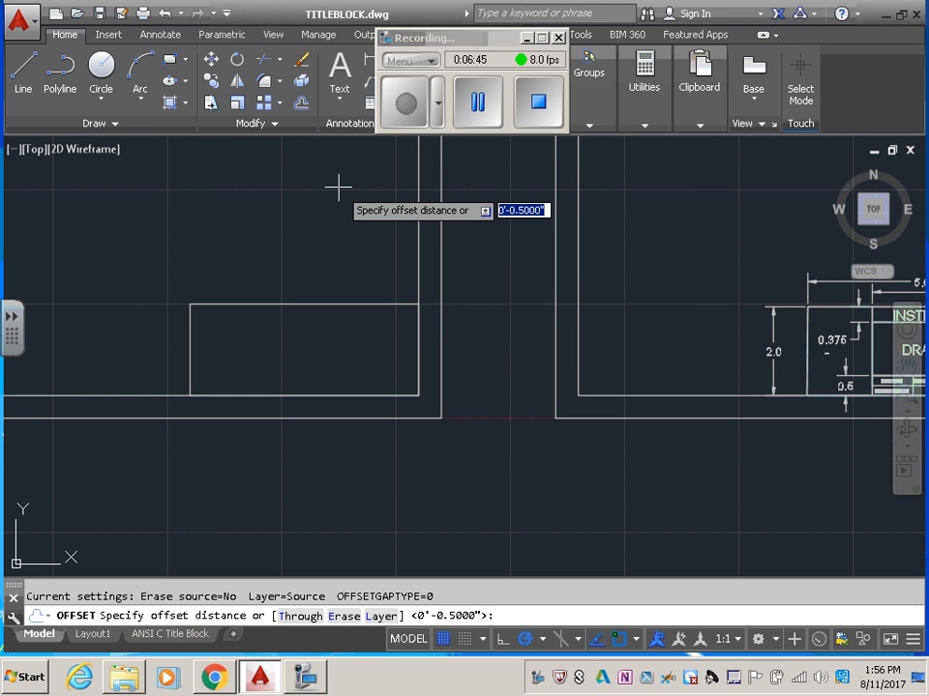
type("3.5")
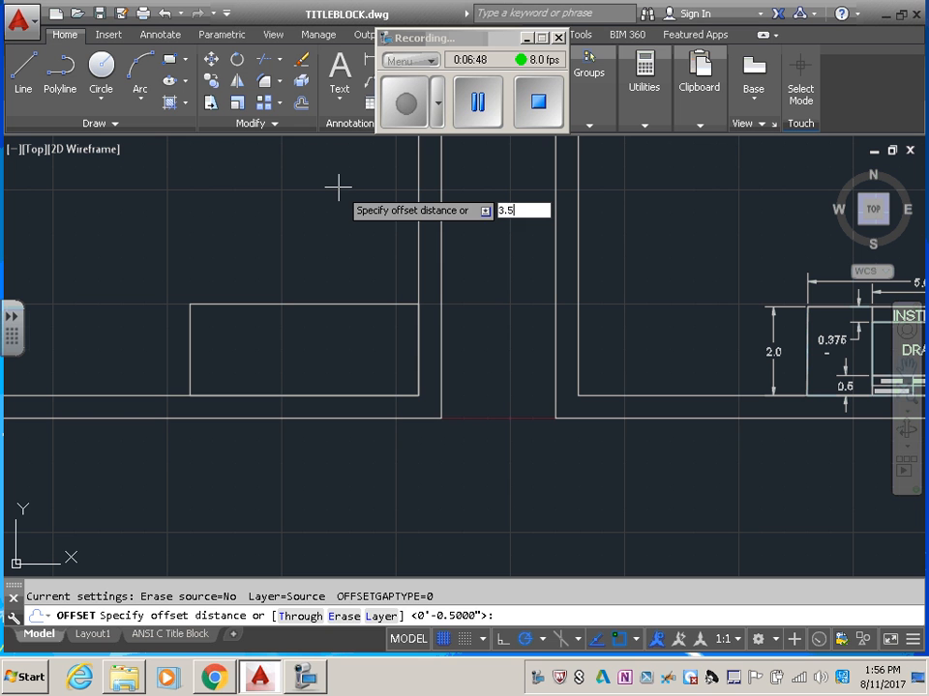
key("Return")
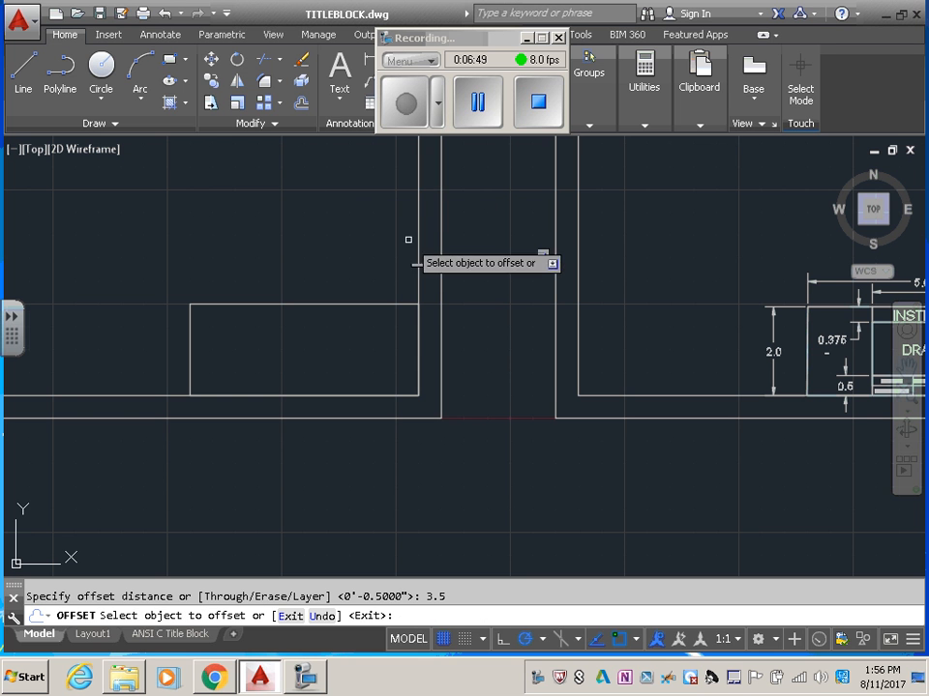
left_click(417, 339)
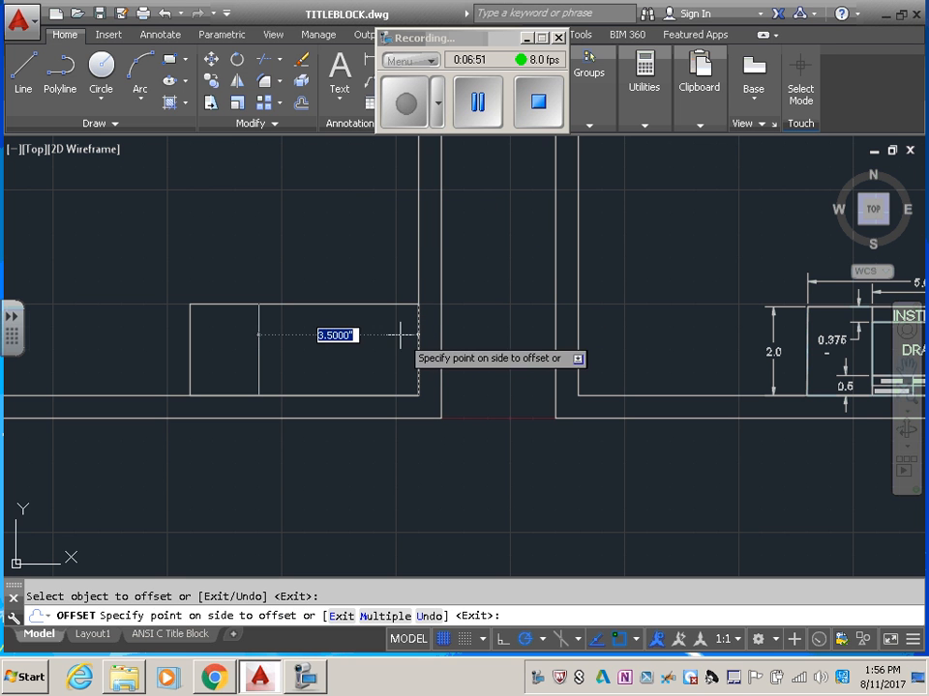
left_click(367, 348)
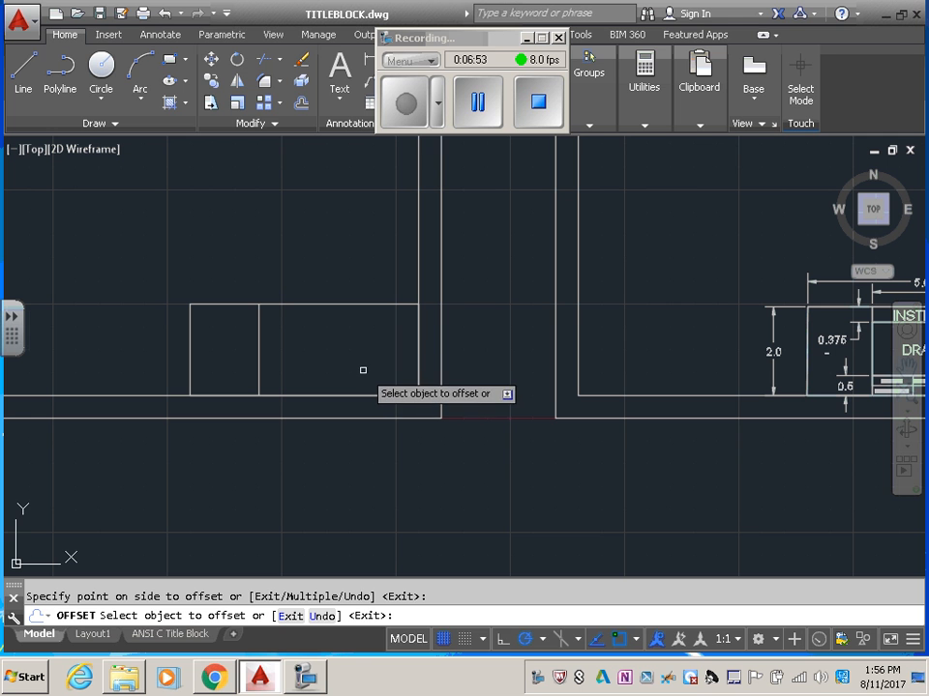
key("Return")
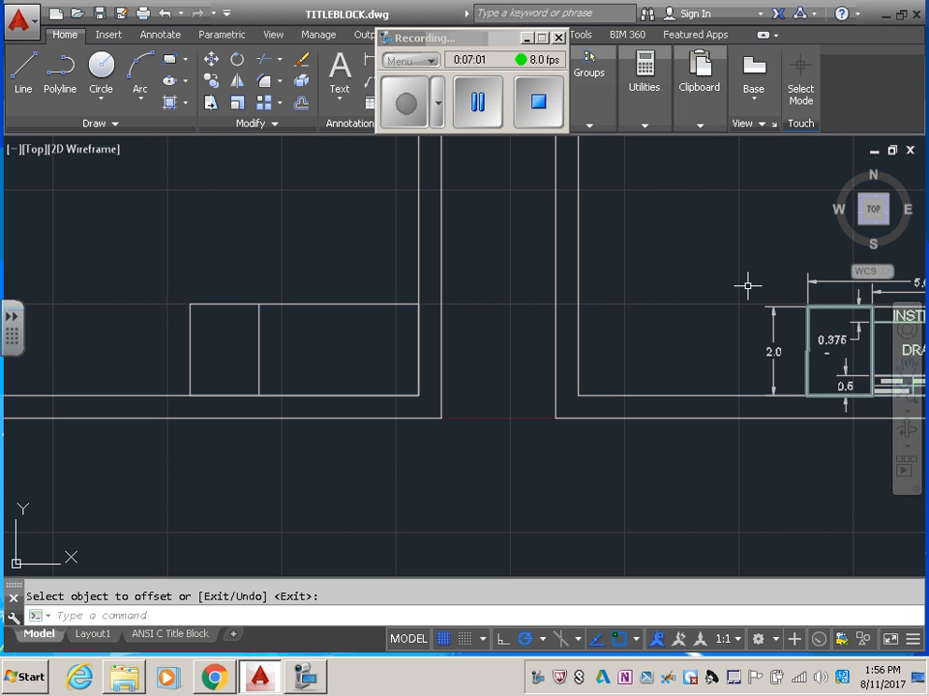
Step: Offset the title block's top edge 0.375 inch downward to form the institution name row
left_click(300, 103)
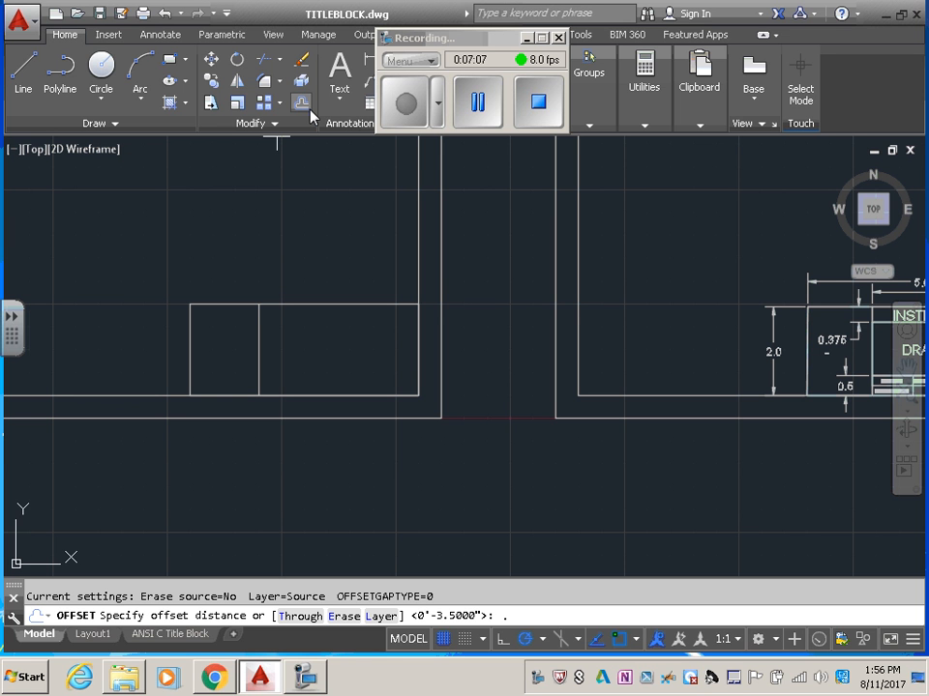
type(".375")
key("Return")
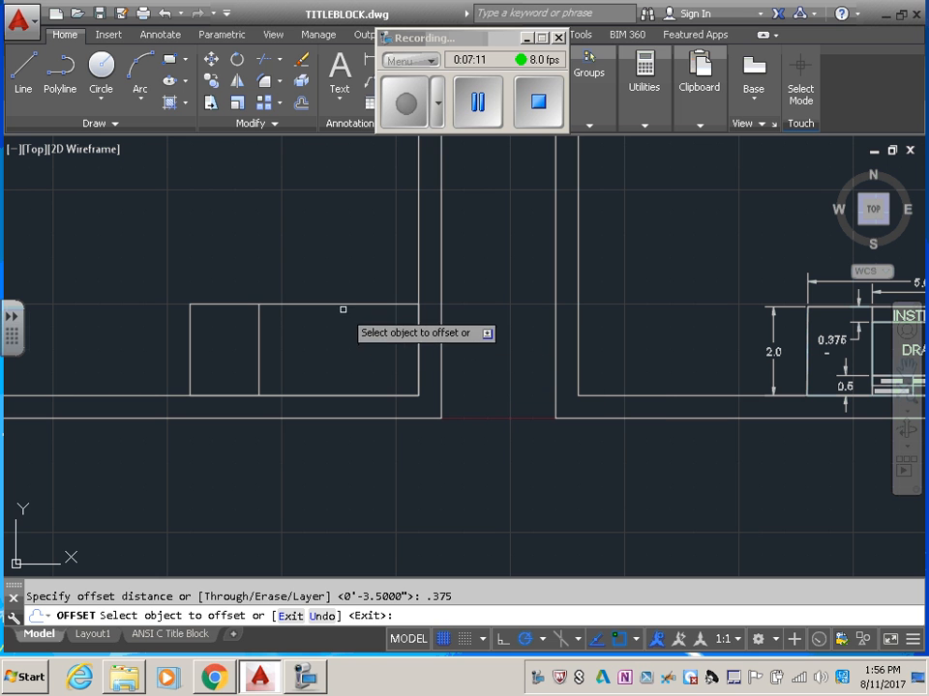
left_click(334, 305)
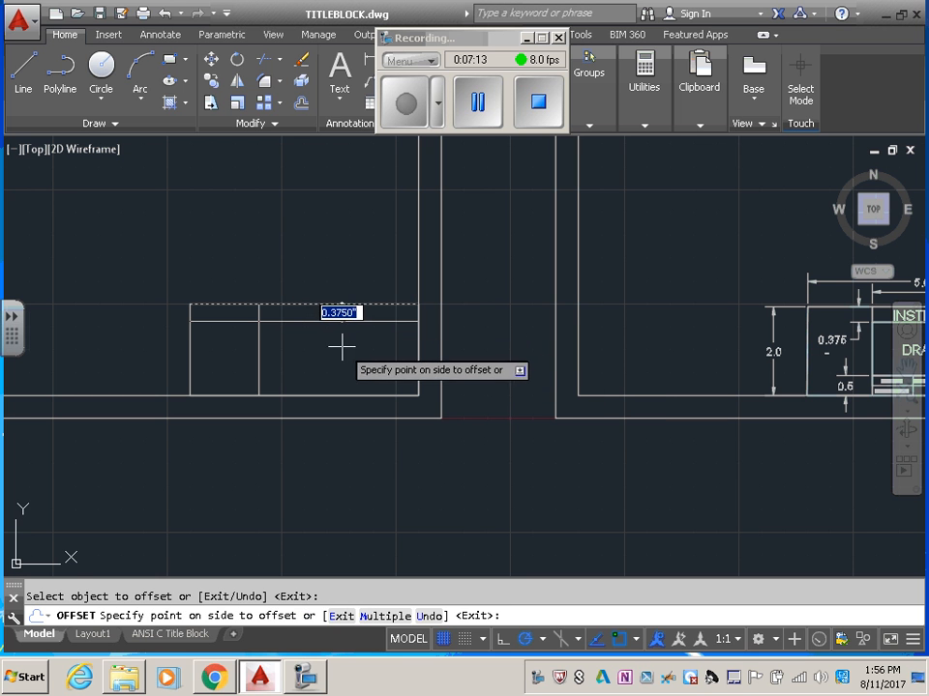
left_click(341, 346)
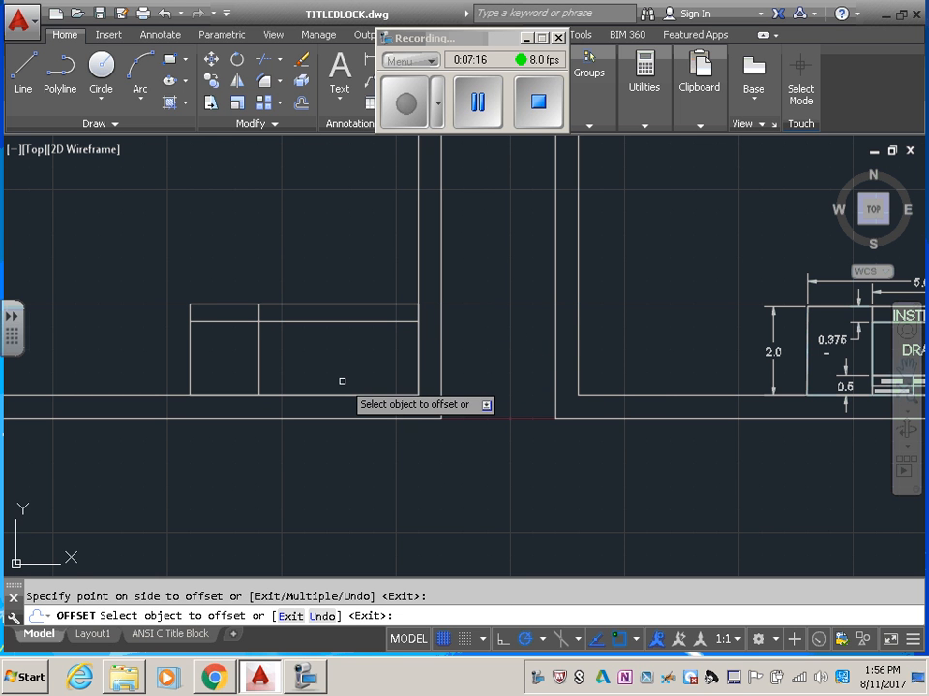
key("Return")
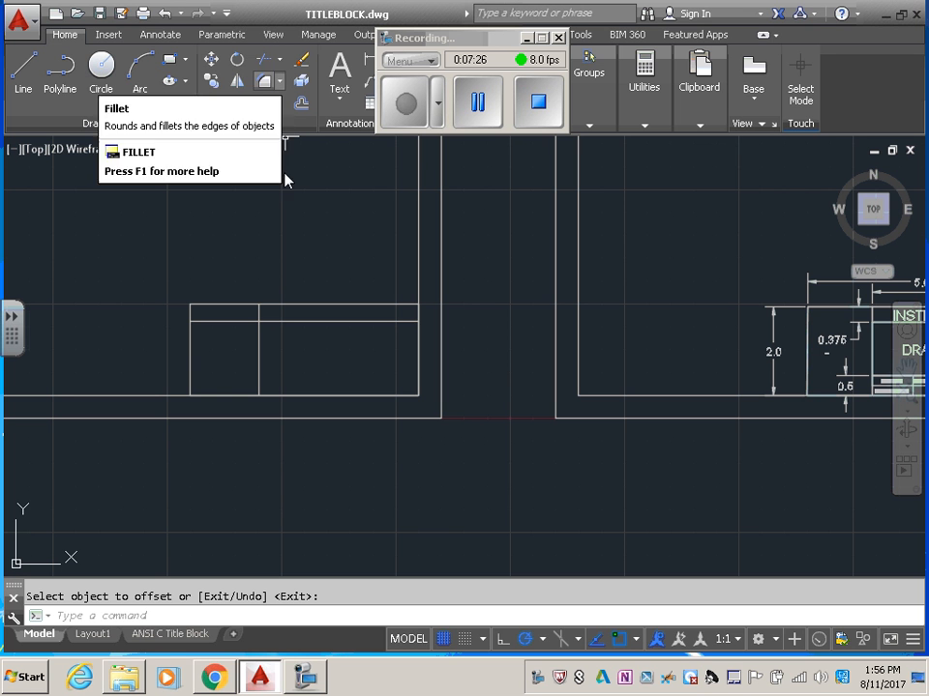
Step: Trim the new horizontal line's portion left of the vertical divider, using the divider as the cutting edge
left_click(264, 64)
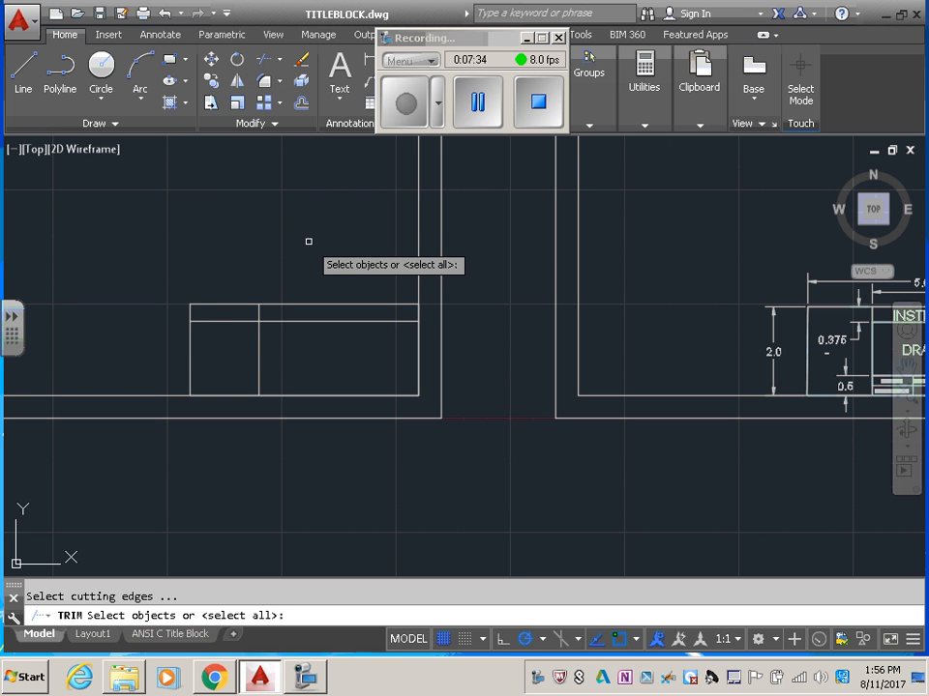
left_click(258, 350)
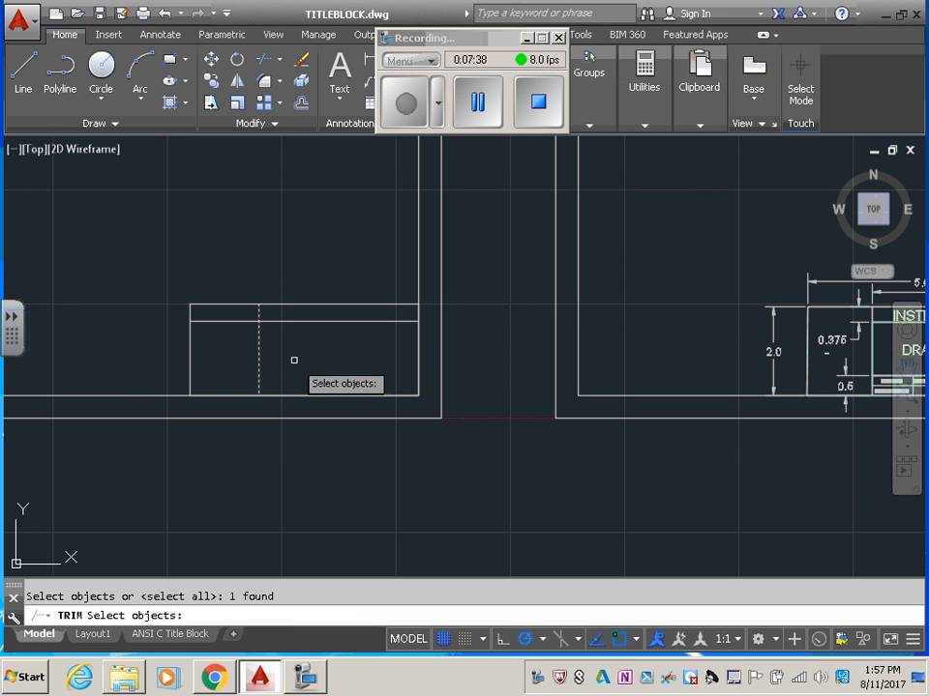
key("Return")
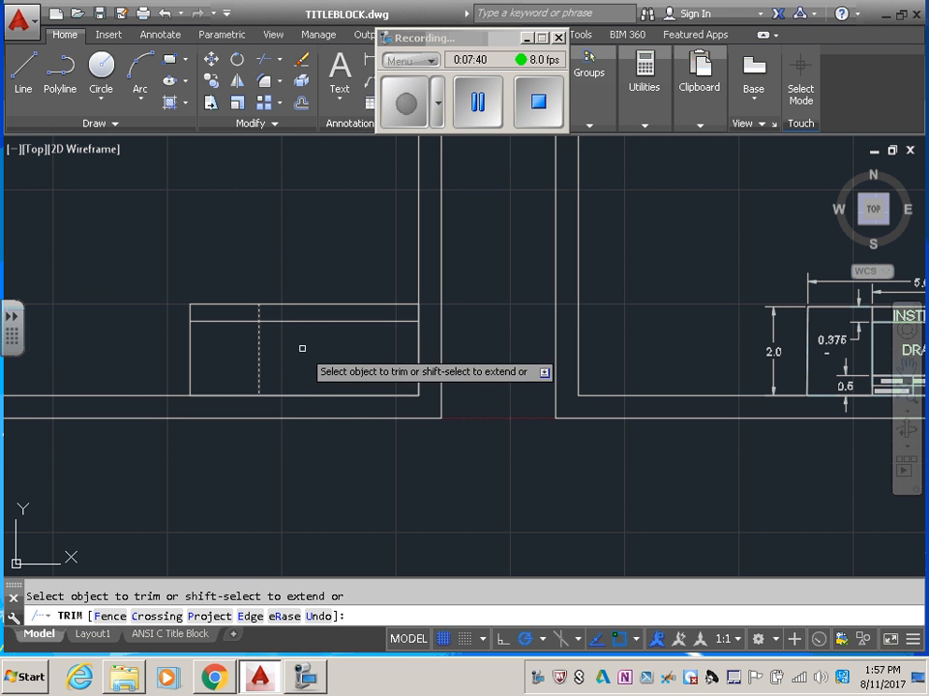
left_click(225, 321)
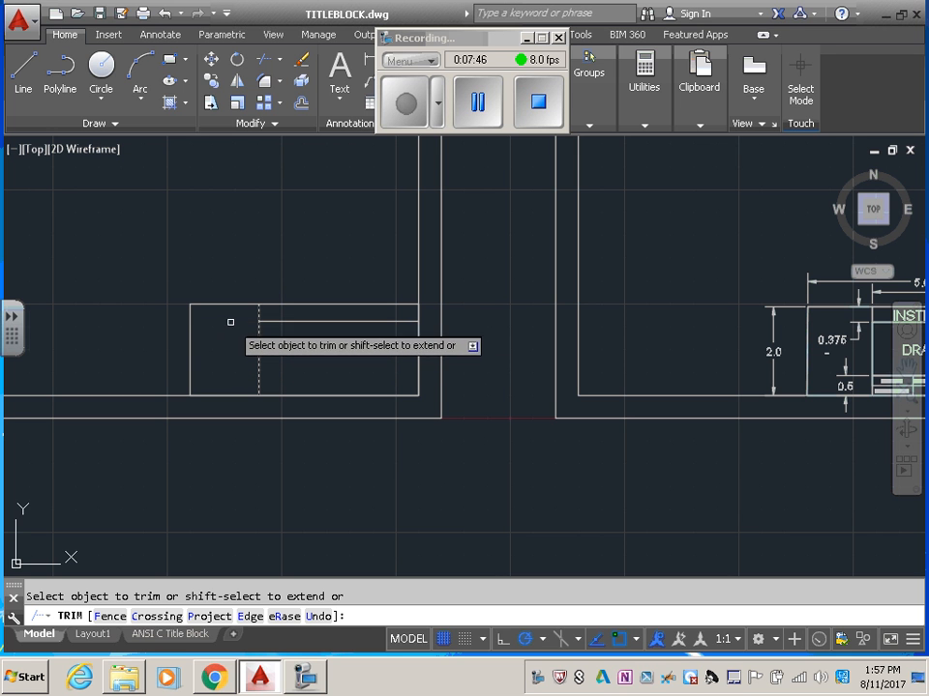
key("Return")
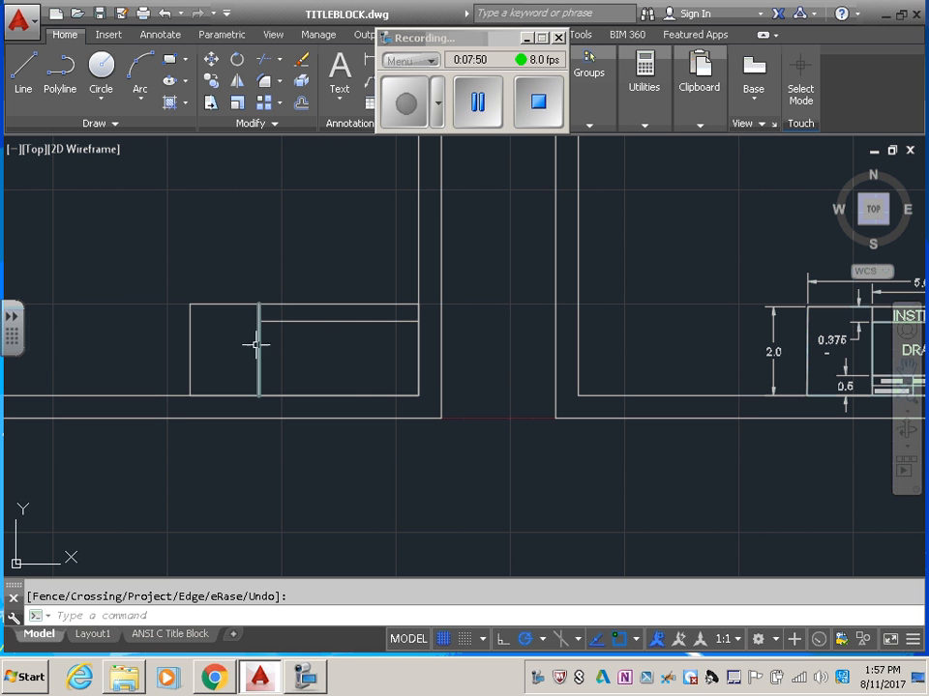
mouse_move(610, 412)
middle_mouse_down()
mouse_move(580, 393)
mouse_move(591, 400)
middle_mouse_up()
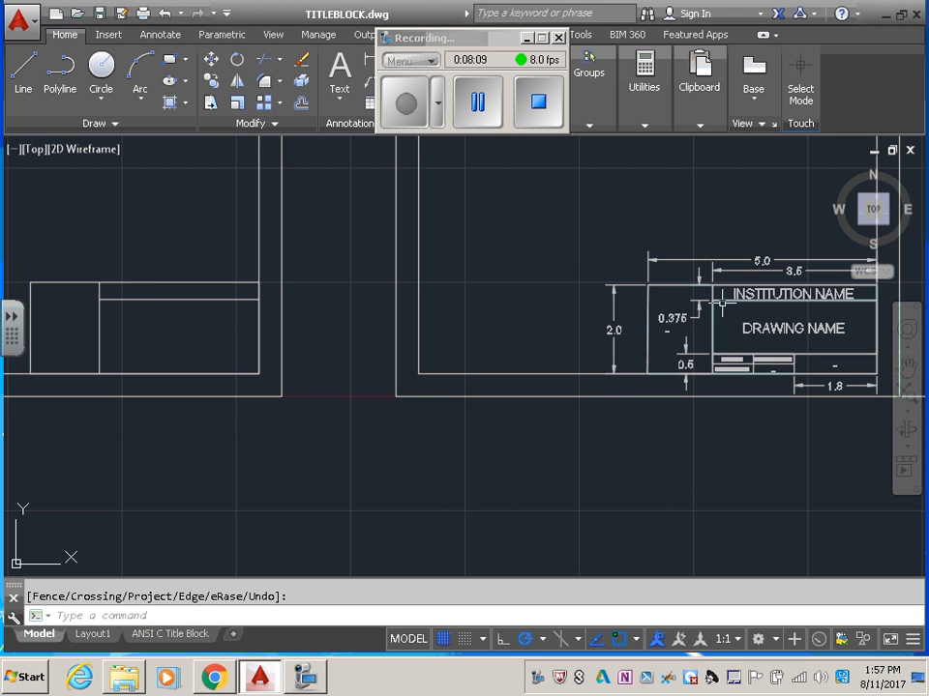
middle_click_drag(570, 242, 591, 249)
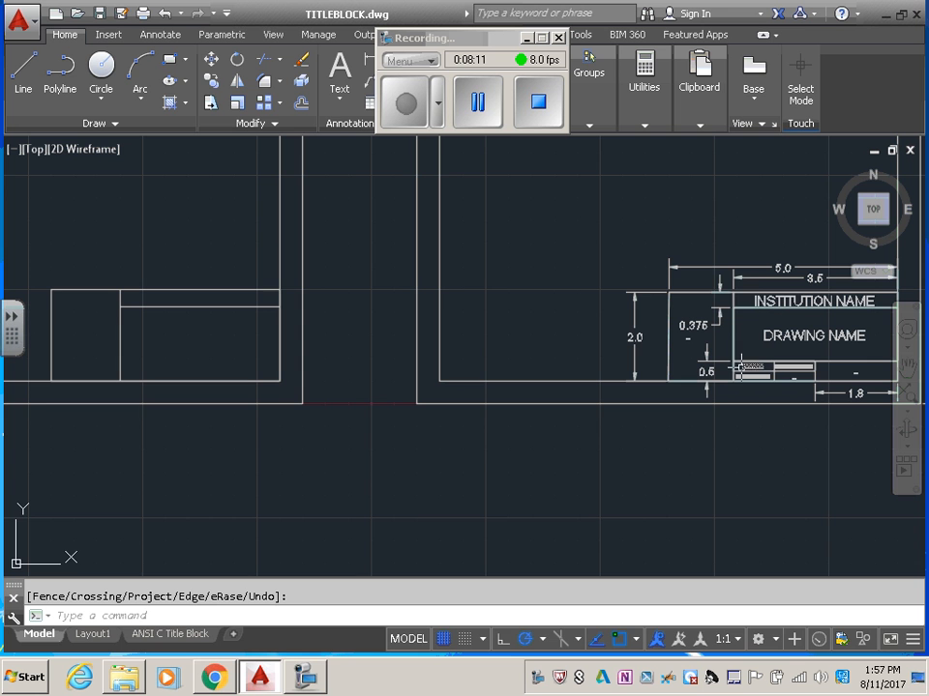
Step: Offset the title block's top edge 1.5 inches downward to form the upper boundary of the bottom row
mouse_move(750, 345)
middle_mouse_down()
mouse_move(887, 317)
mouse_move(842, 338)
middle_mouse_up()
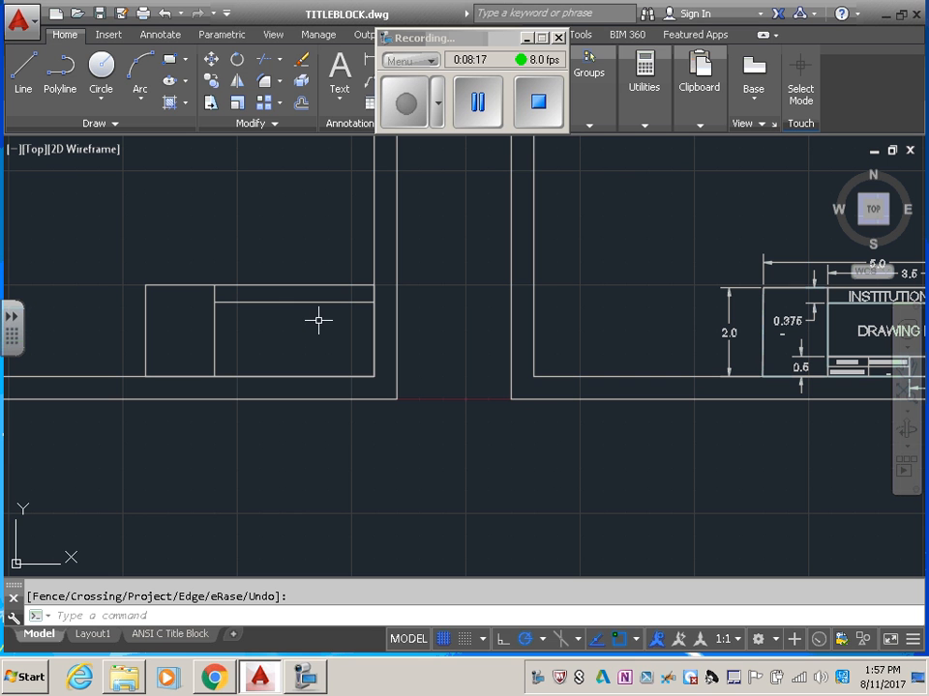
left_click(301, 102)
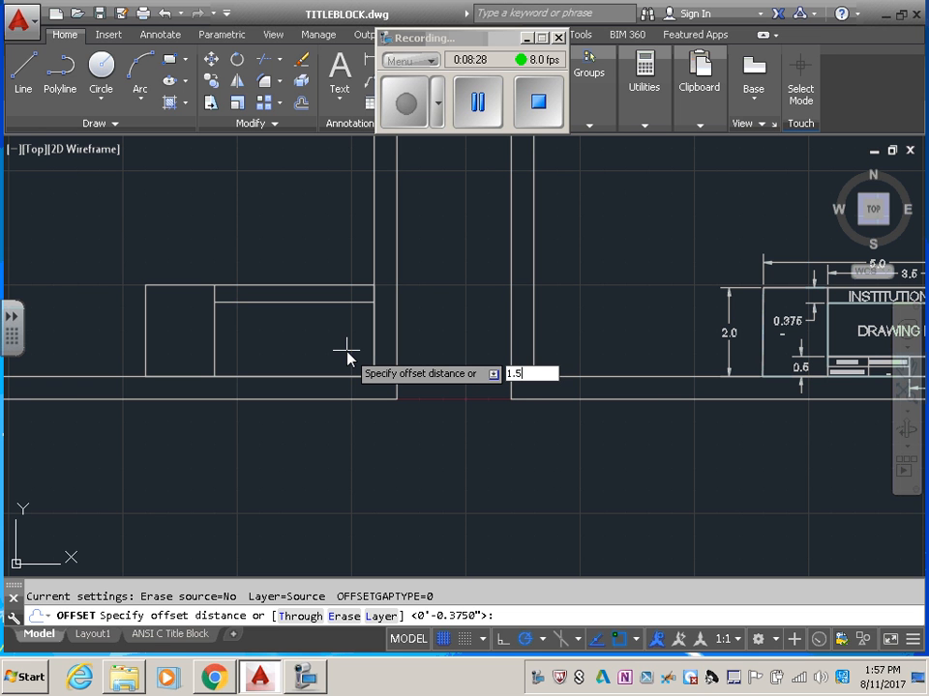
type("1.5")
key("Return")
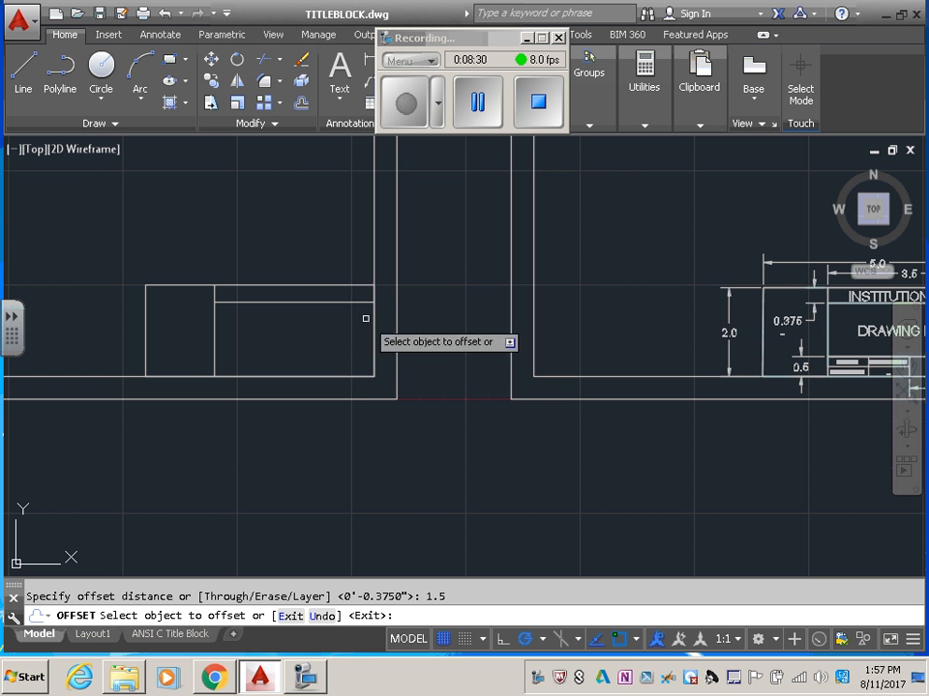
left_click(294, 287)
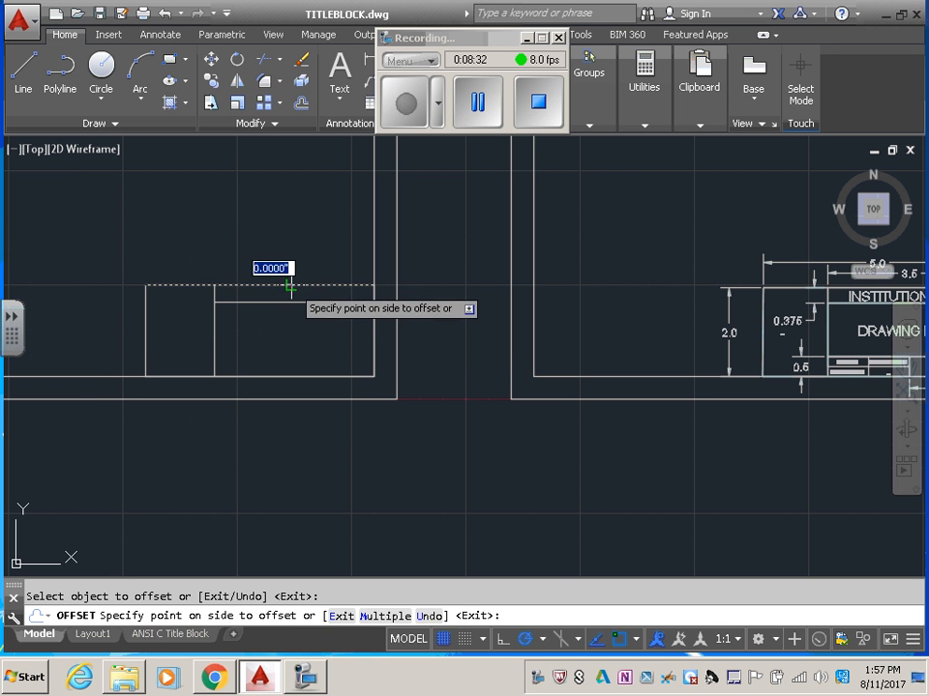
left_click(302, 334)
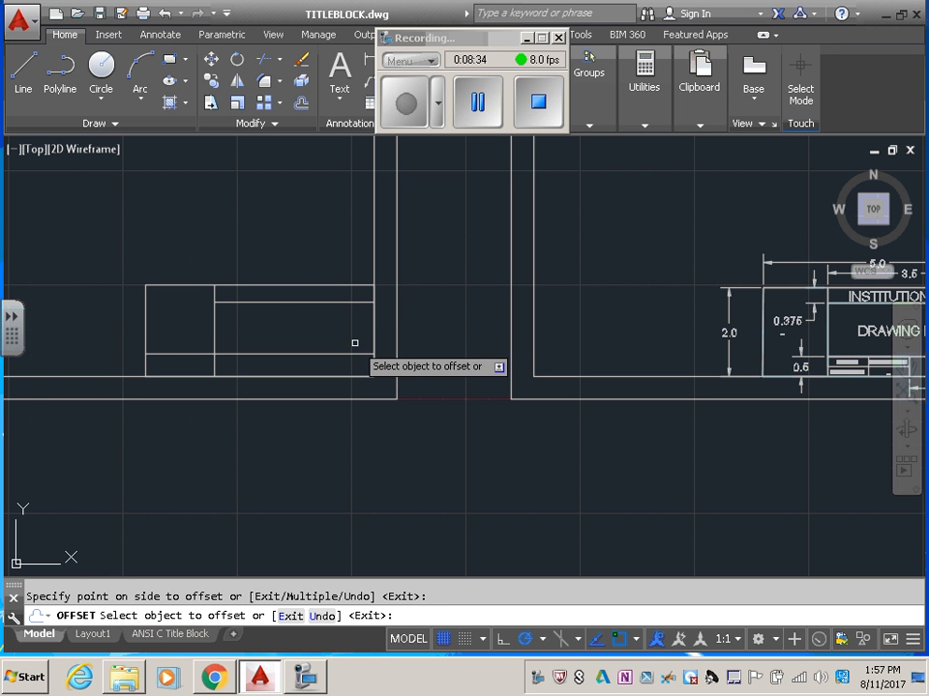
key("Return")
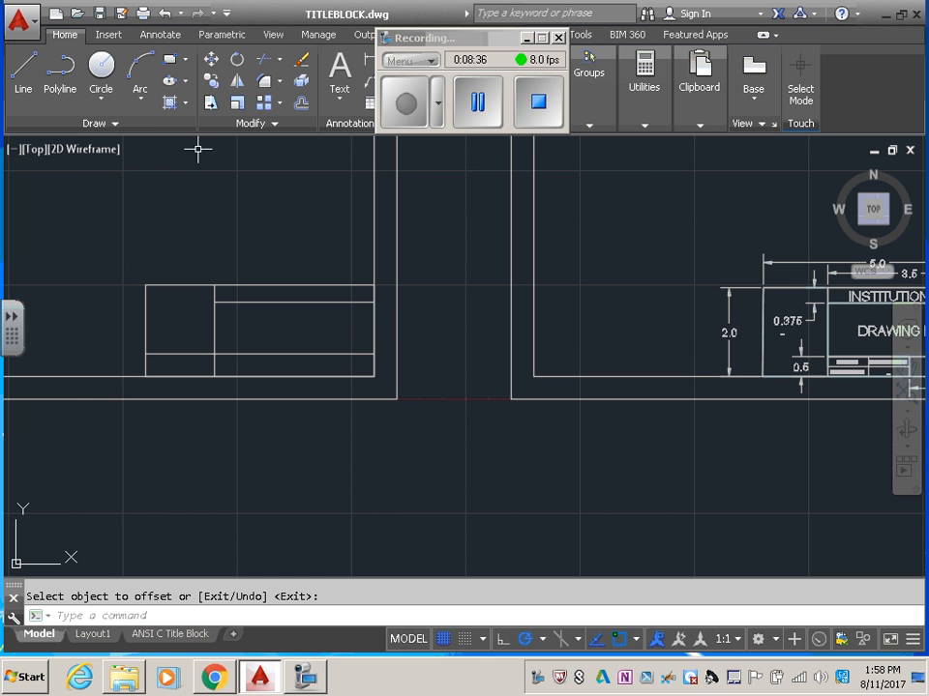
Step: Trim the new lower horizontal line's portion left of the vertical divider, using the divider as the cutting edge
left_click(263, 59)
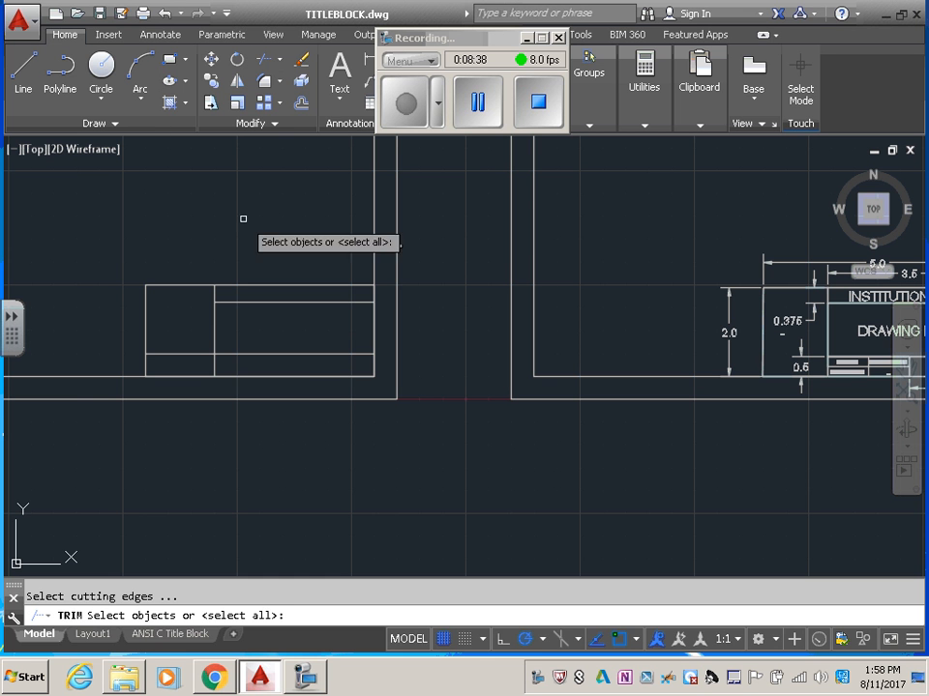
left_click(211, 324)
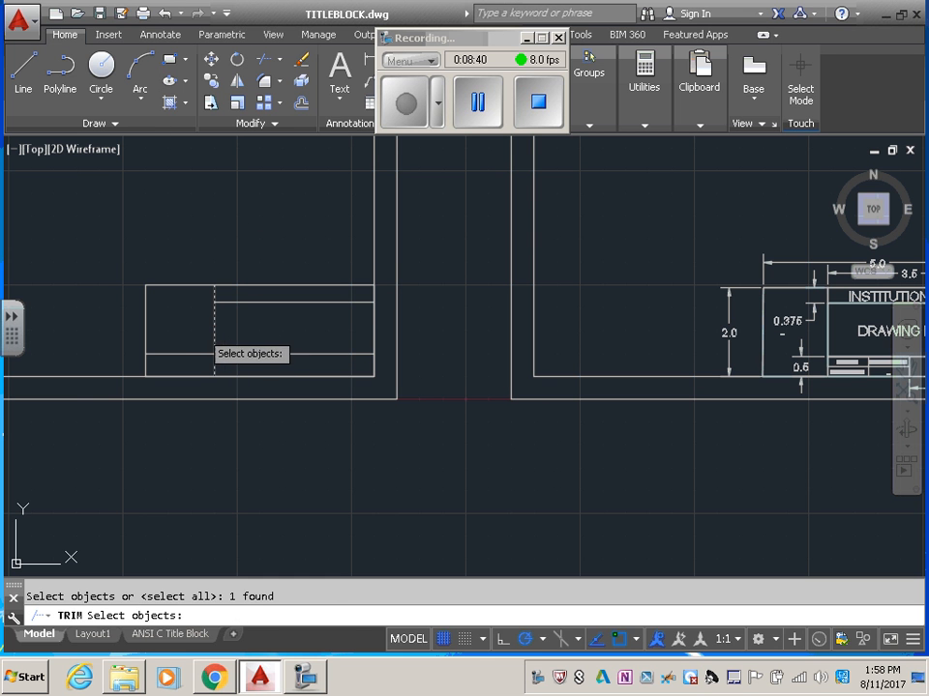
key("Return")
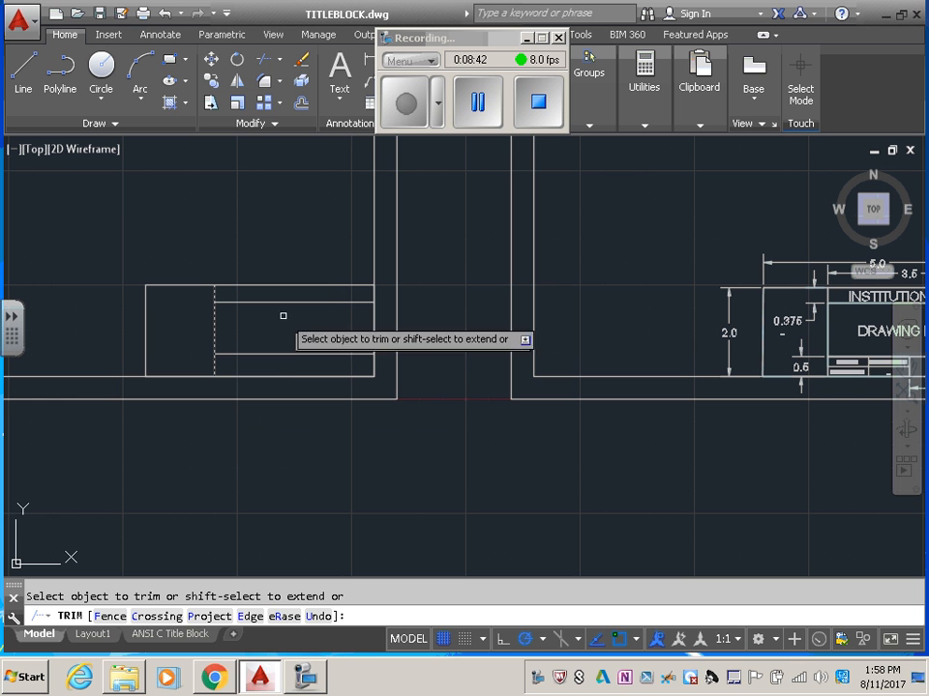
left_click(324, 290)
key("Return")
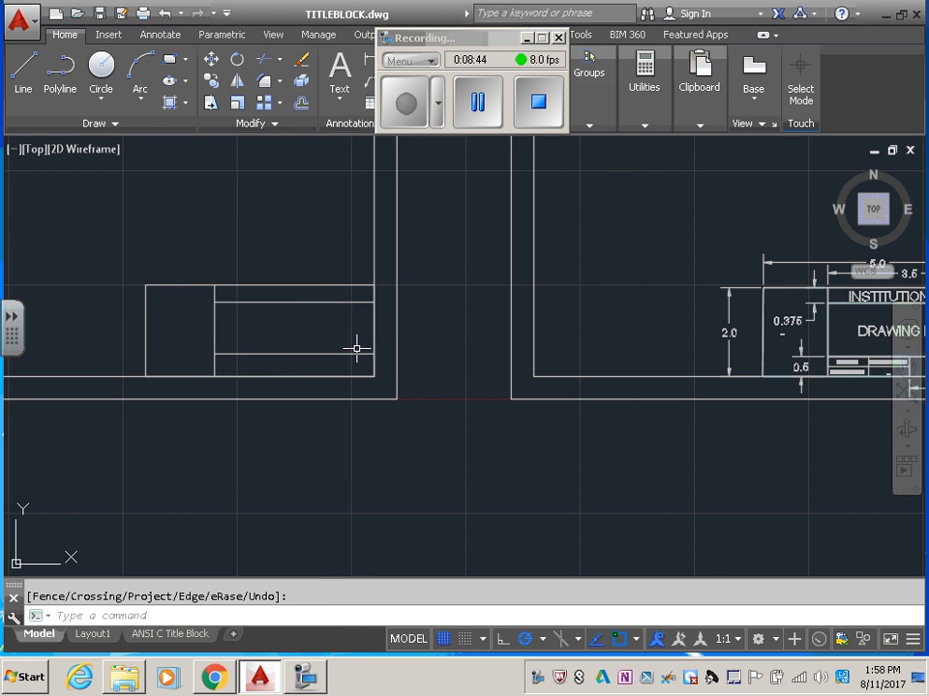
Step: Draw a vertical line from the midpoint of the bottom row's upper line straight down to the title block's bottom edge
scroll(358, 348, "up", 2)
mouse_move(435, 370)
middle_mouse_down()
mouse_move(377, 367)
mouse_move(488, 365)
mouse_move(218, 355)
middle_mouse_up()
scroll(397, 344, "down", 3)
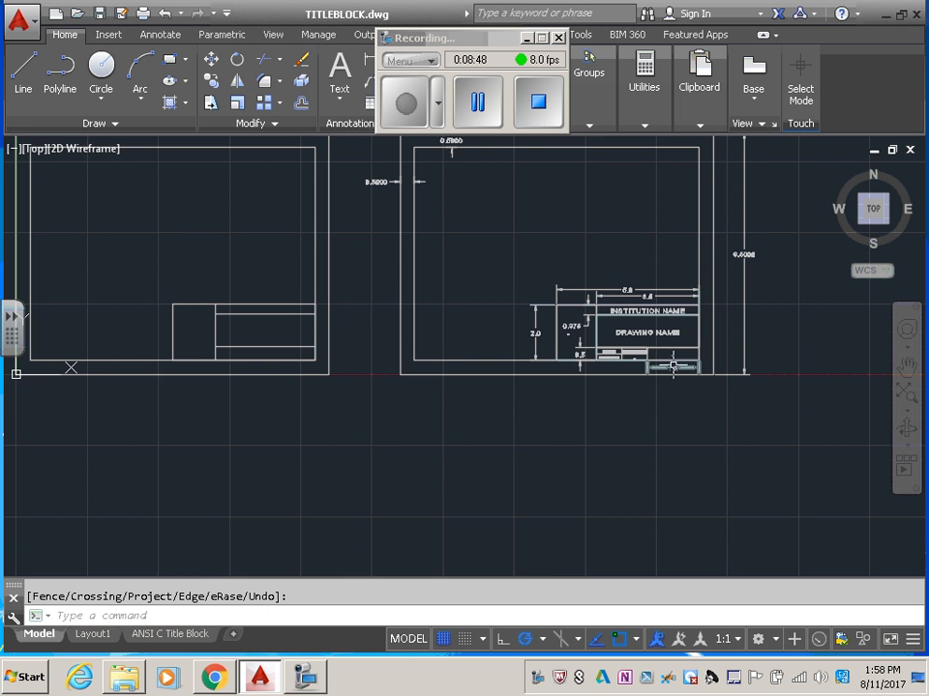
scroll(674, 367, "up", 5)
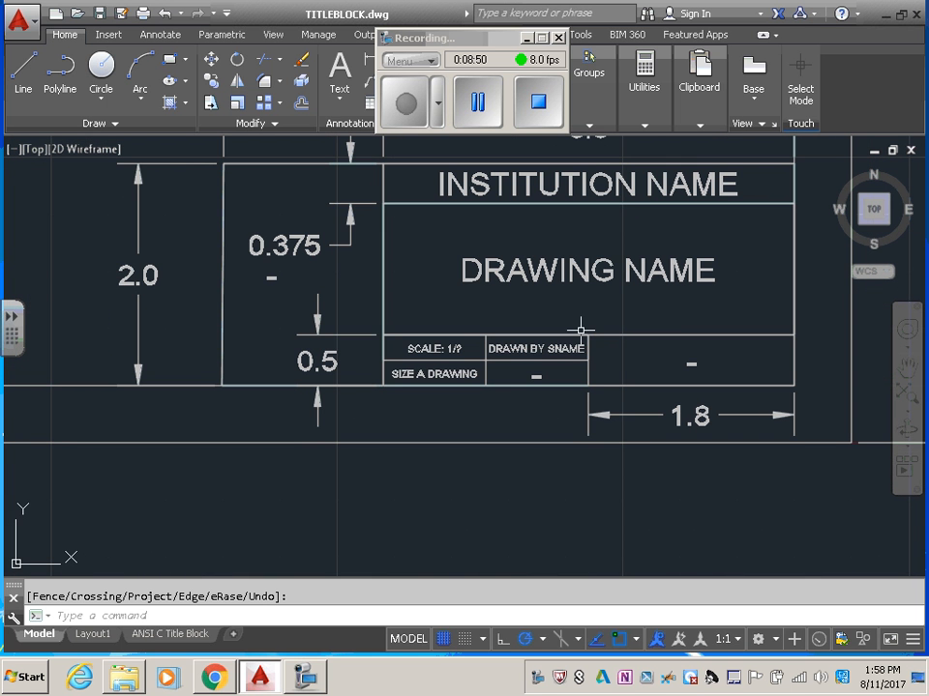
scroll(475, 353, "down", 2)
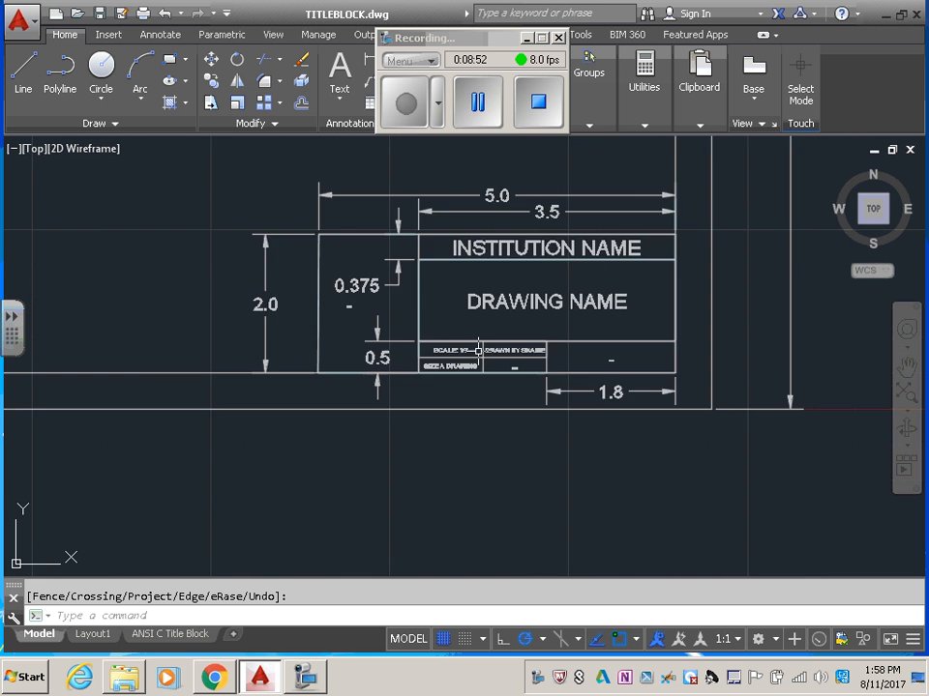
middle_click_drag(476, 352, 919, 394)
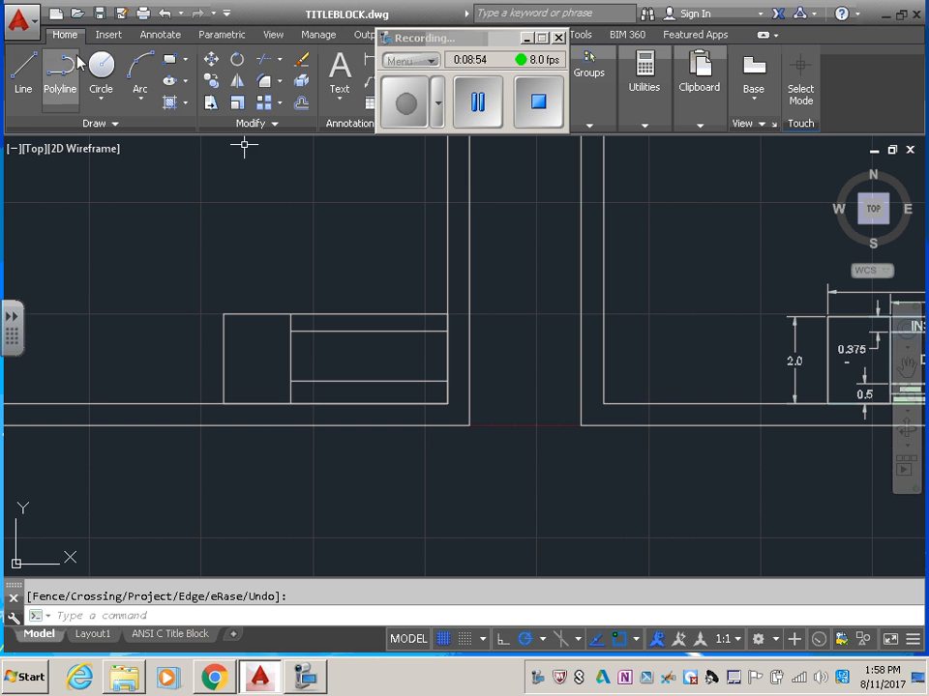
left_click(25, 72)
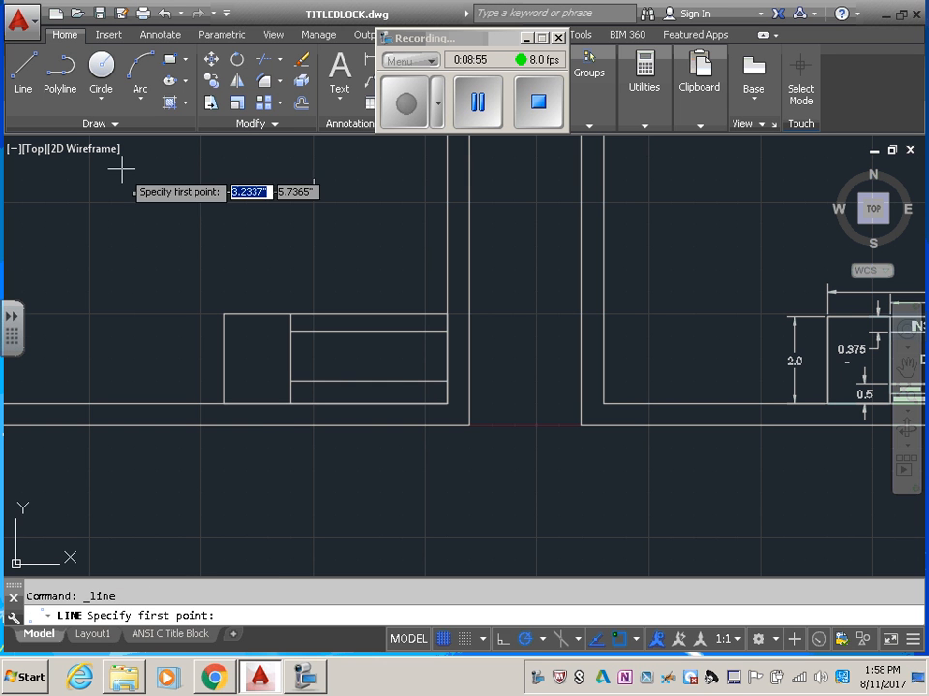
left_click(367, 383)
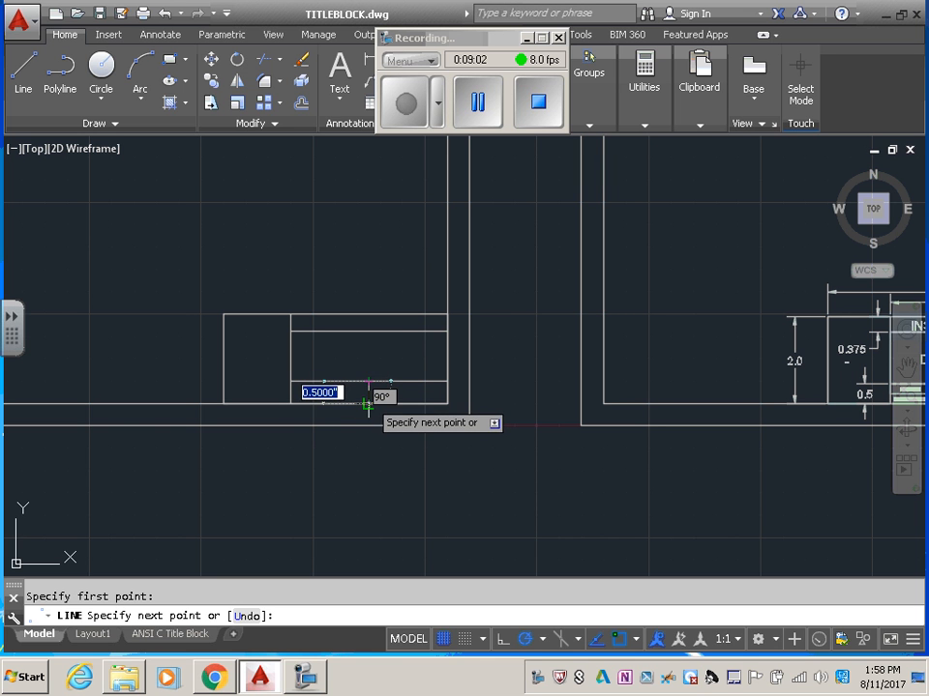
left_click(367, 404)
key("Return")
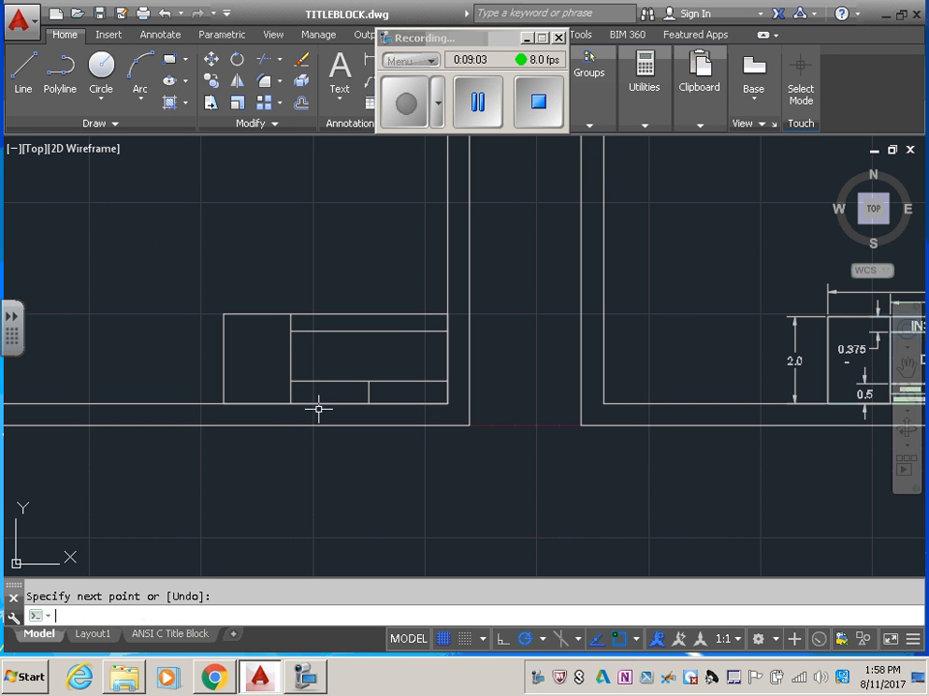
Step: Draw a horizontal line from the short vertical line's midpoint left to the main divider, splitting the bottom row's left cell in two
scroll(302, 392, "up", 6)
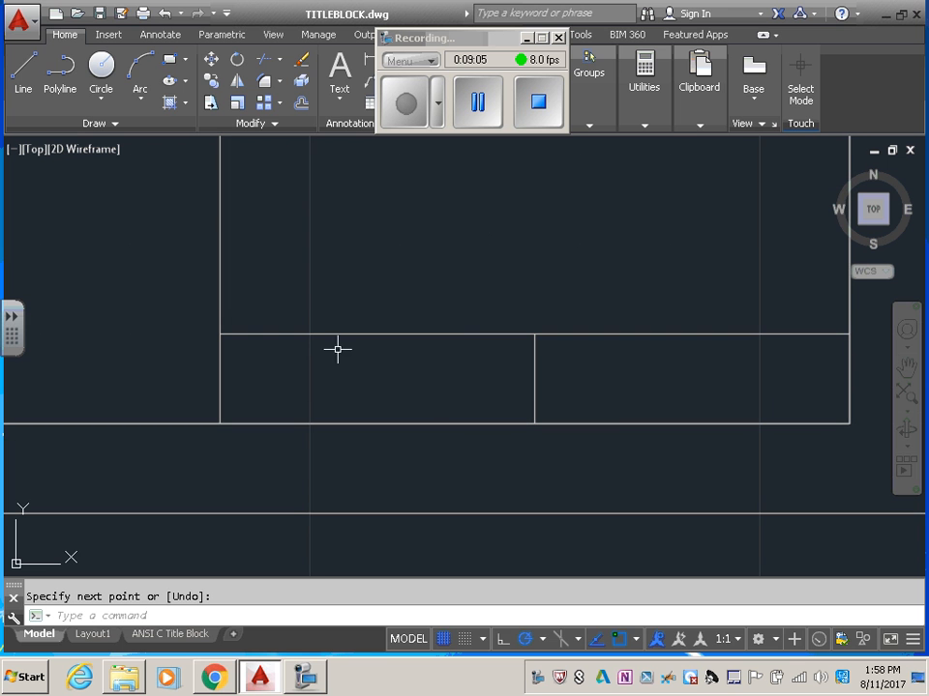
left_click(23, 70)
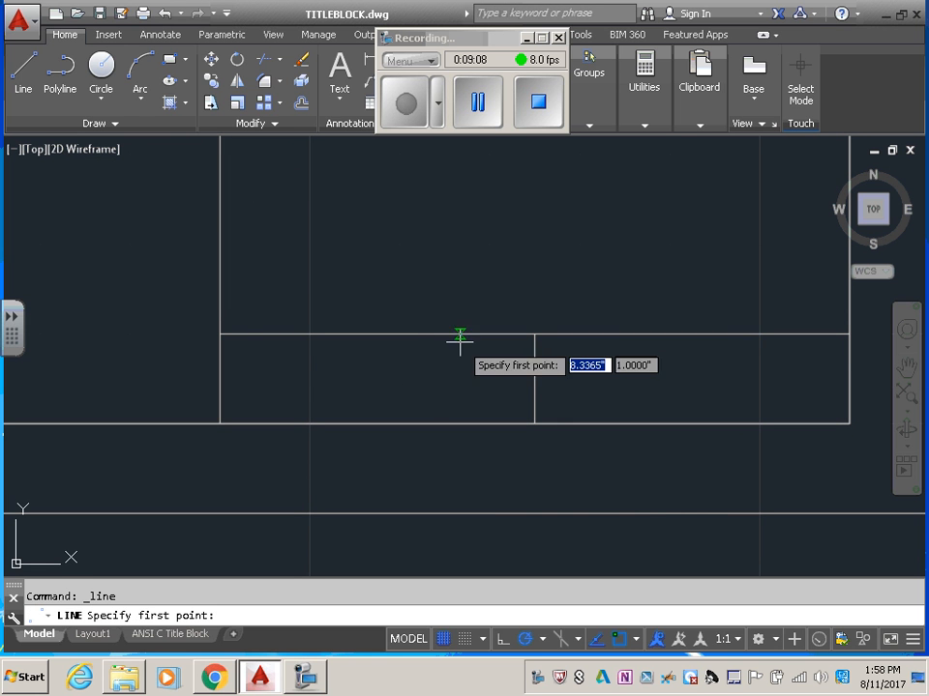
left_click(535, 379)
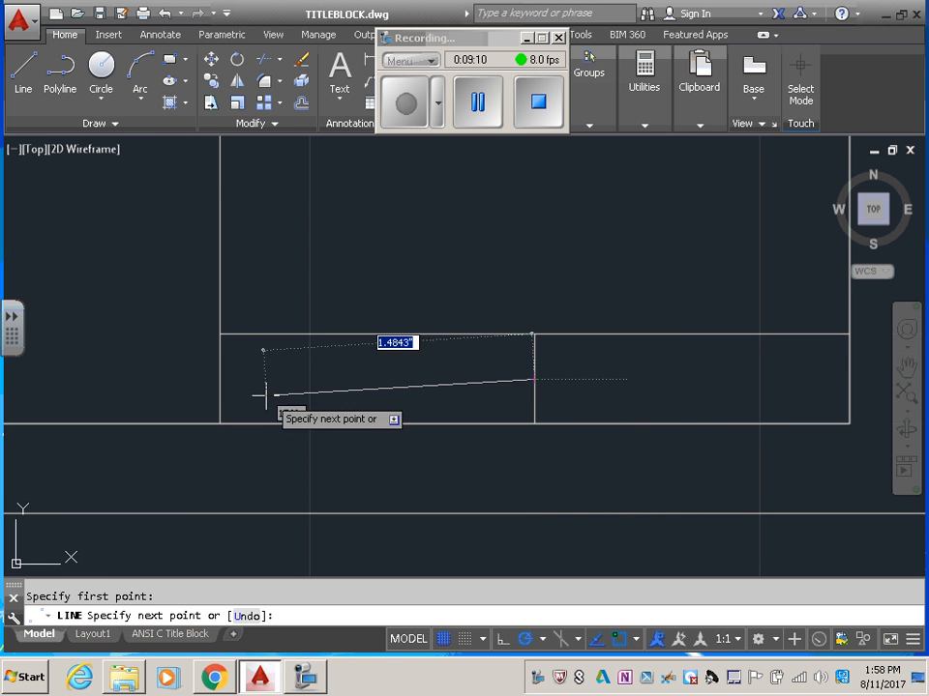
left_click(219, 379)
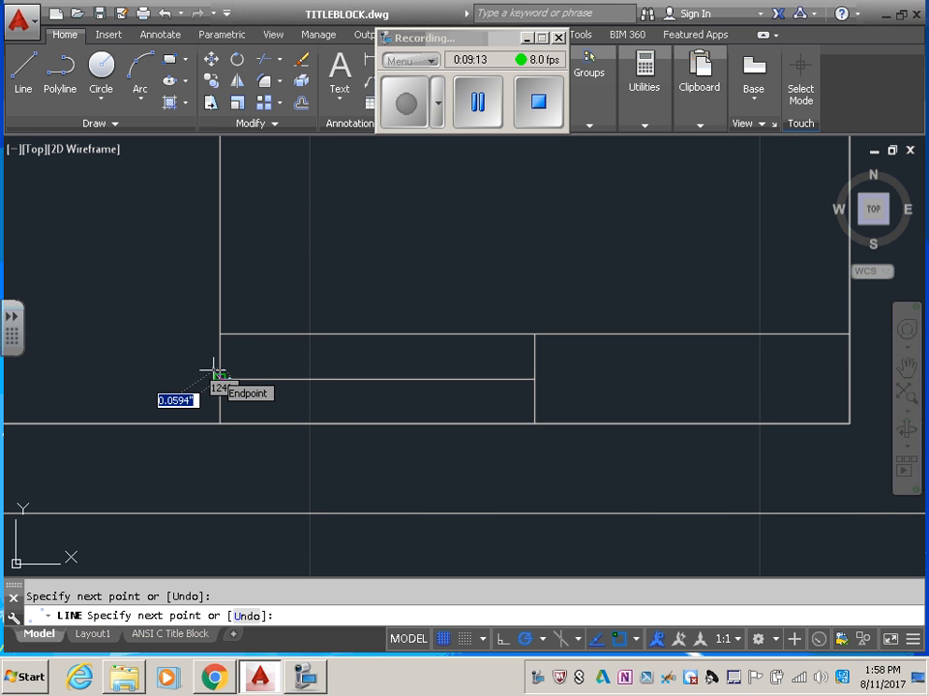
key("Return")
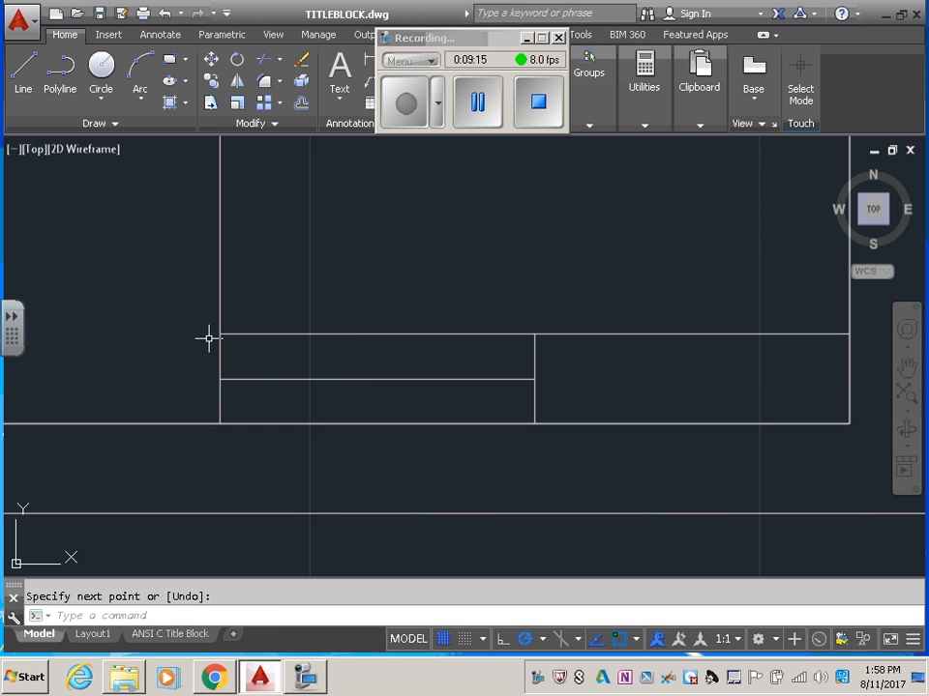
left_click(25, 70)
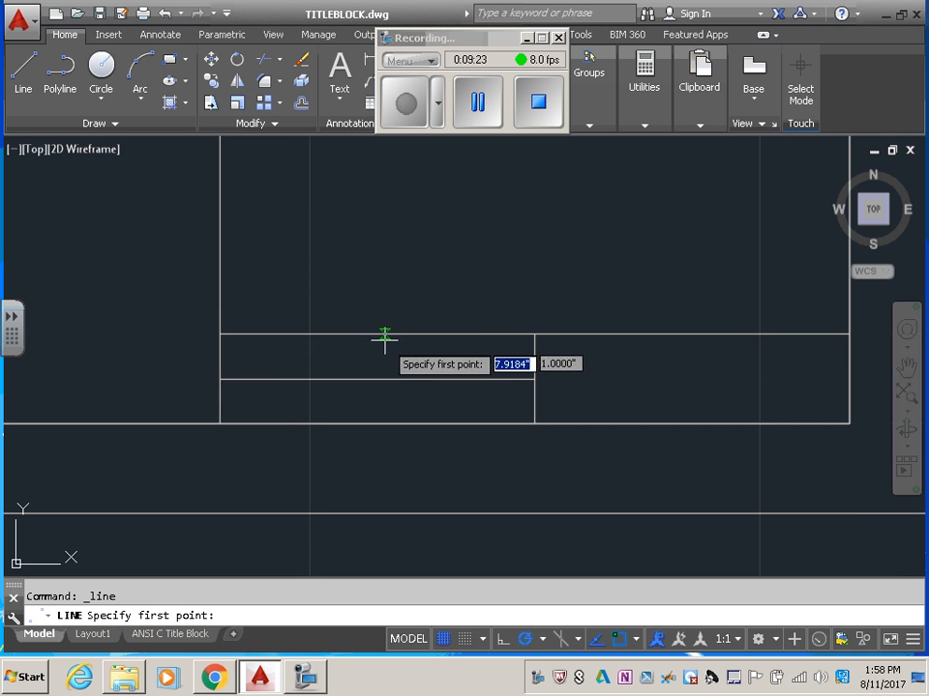
scroll(377, 344, "down", 2)
scroll(370, 355, "down", 5)
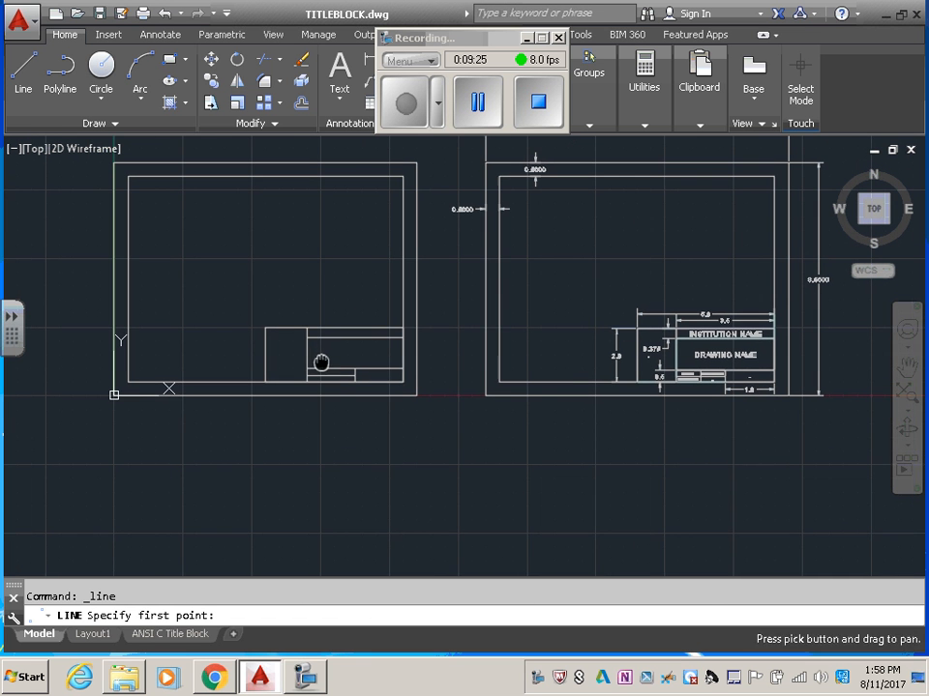
scroll(720, 411, "up", 5)
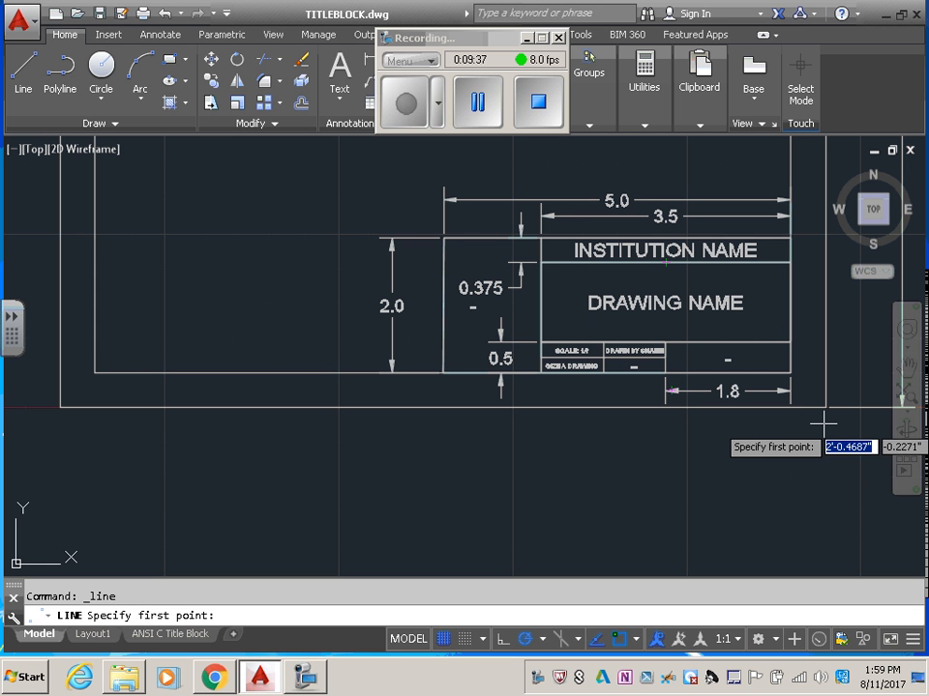
middle_click_drag(568, 406, 912, 406)
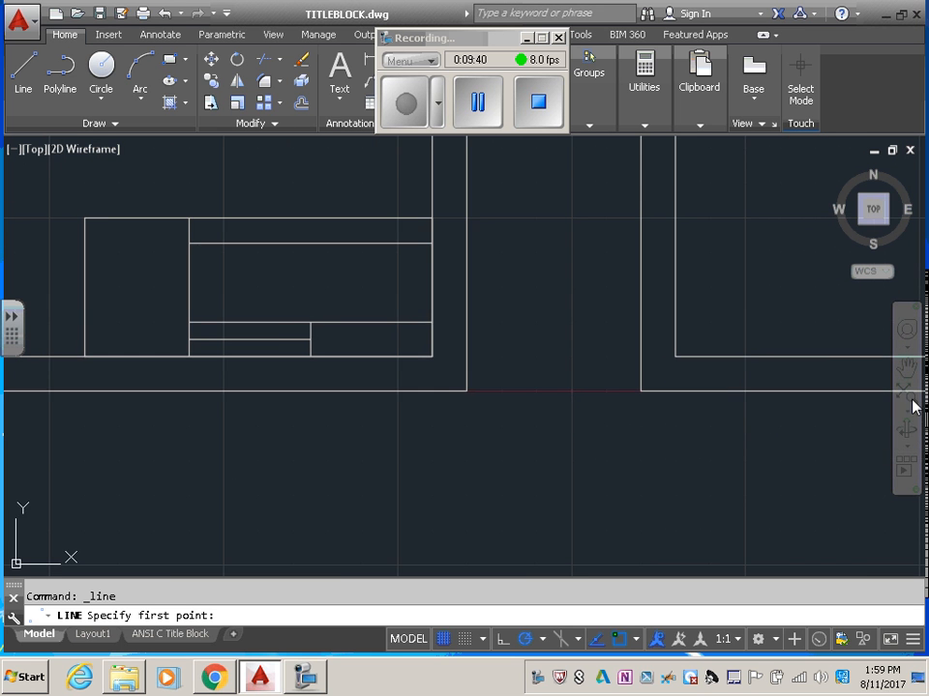
middle_click_drag(275, 339, 364, 366)
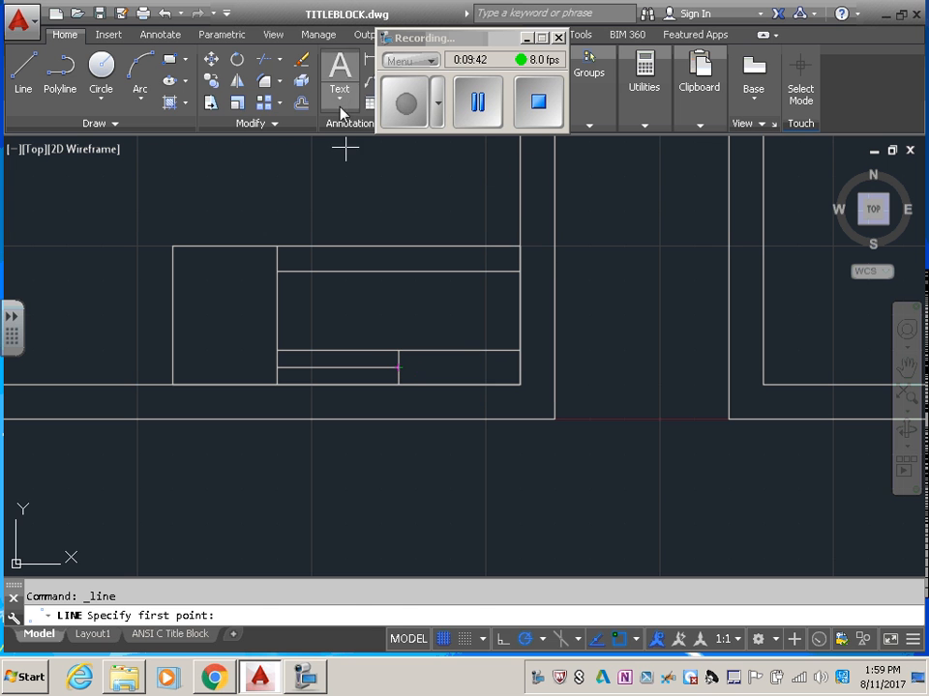
Step: Offset the bottom row's short vertical line 0.9 inch to the left to divide the small cells
left_click(301, 103)
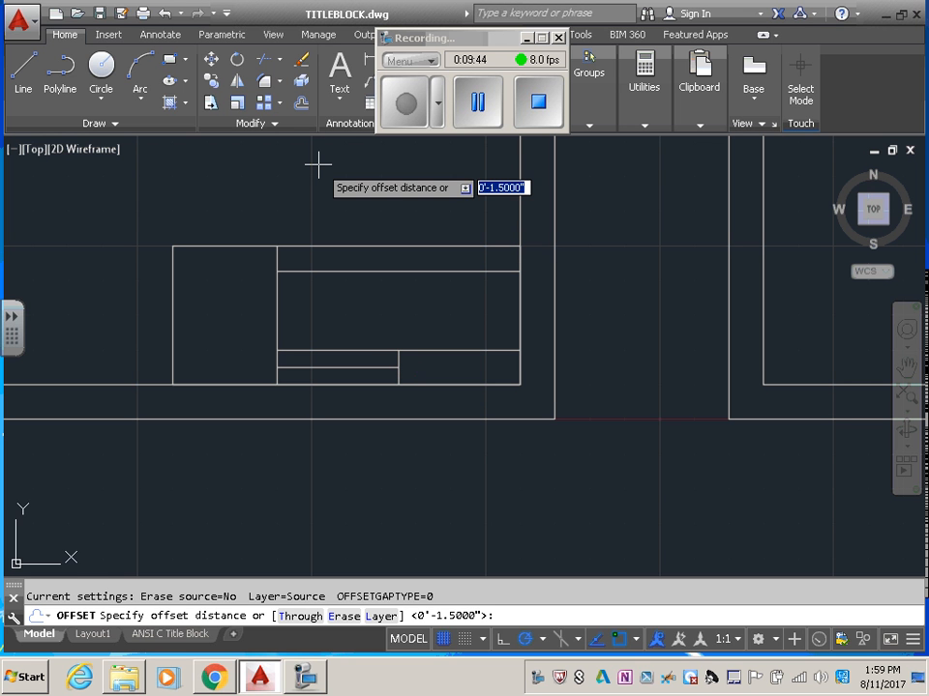
type("0.9")
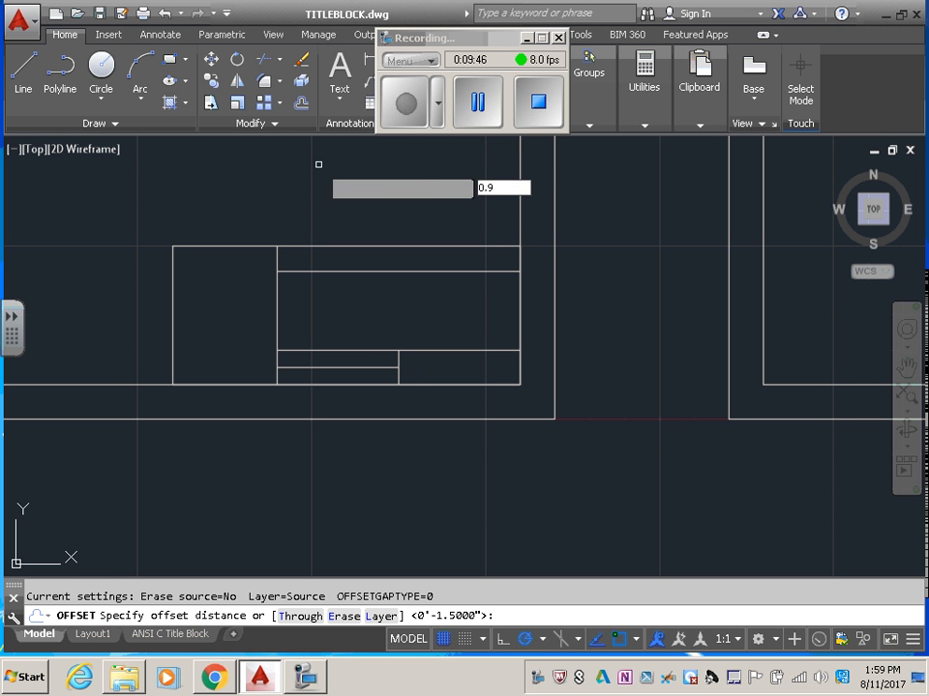
key("Return")
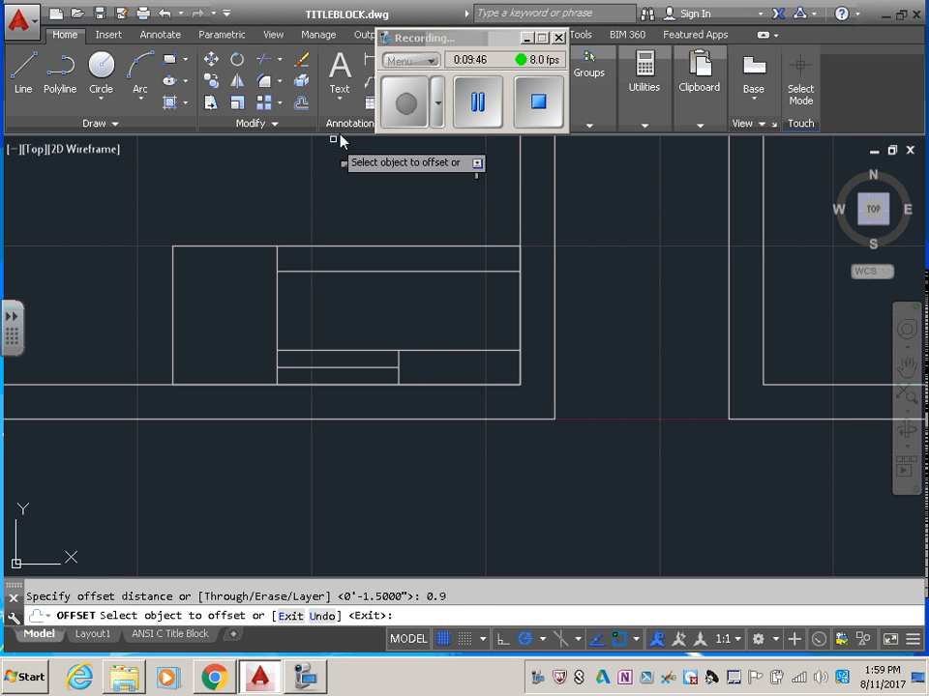
left_click(397, 360)
left_click(358, 378)
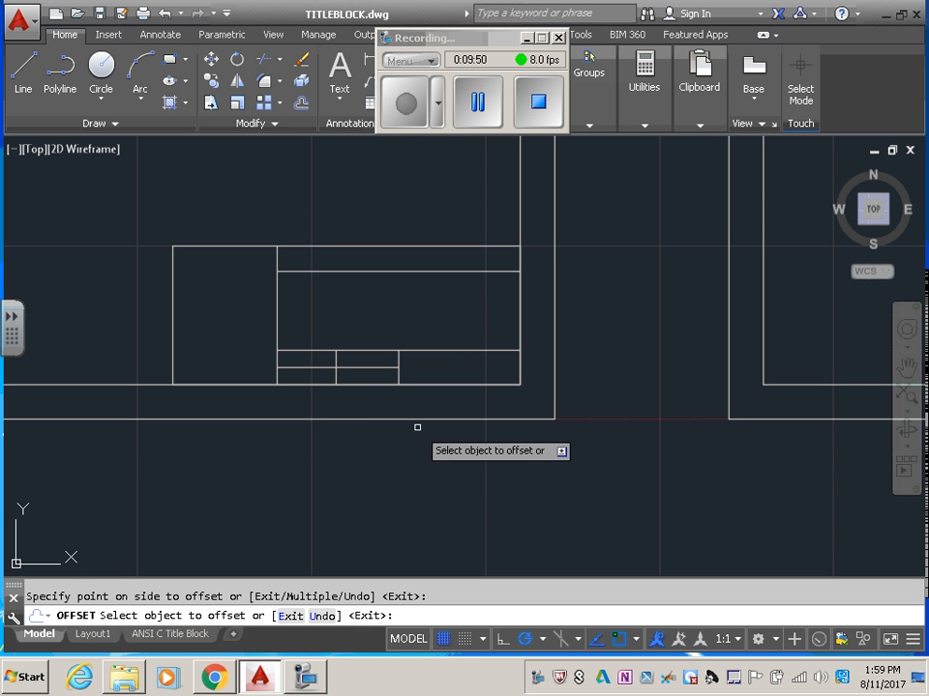
key("Return")
Step: Place a multiline text box spanning the title block's top row, from its upper-left corner to its lower-right corner
scroll(370, 344, "up", 2)
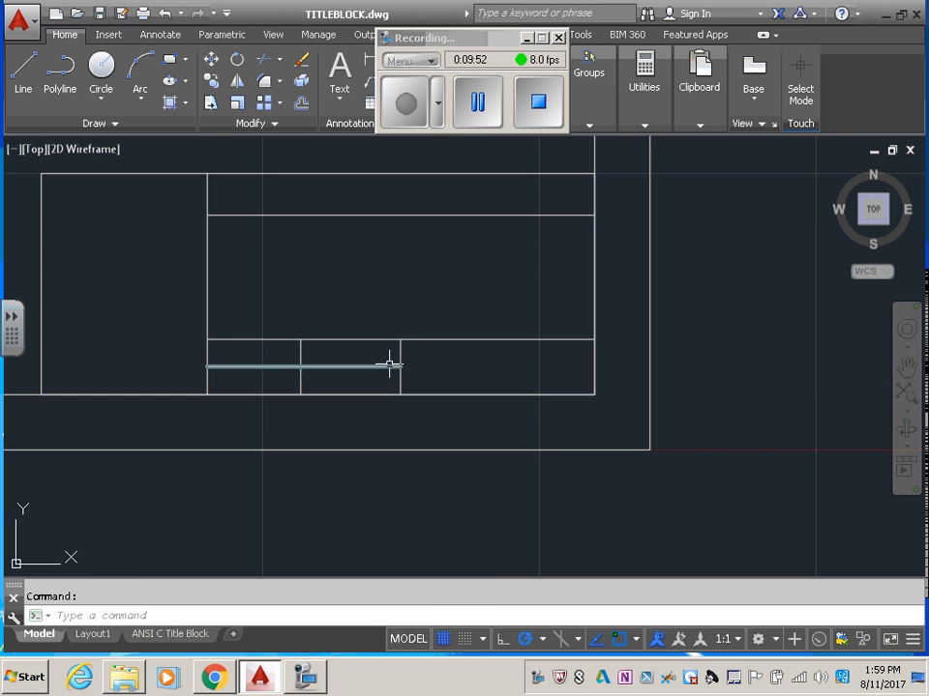
mouse_move(387, 365)
middle_mouse_down()
mouse_move(399, 461)
mouse_move(403, 439)
middle_mouse_up()
middle_click_drag(478, 404, 548, 398)
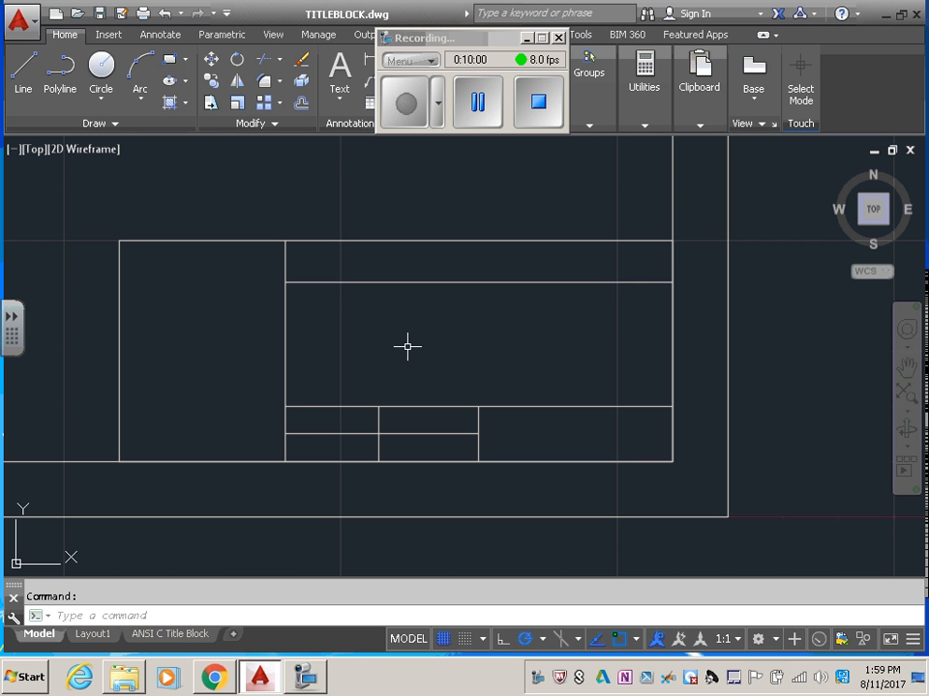
left_click(161, 36)
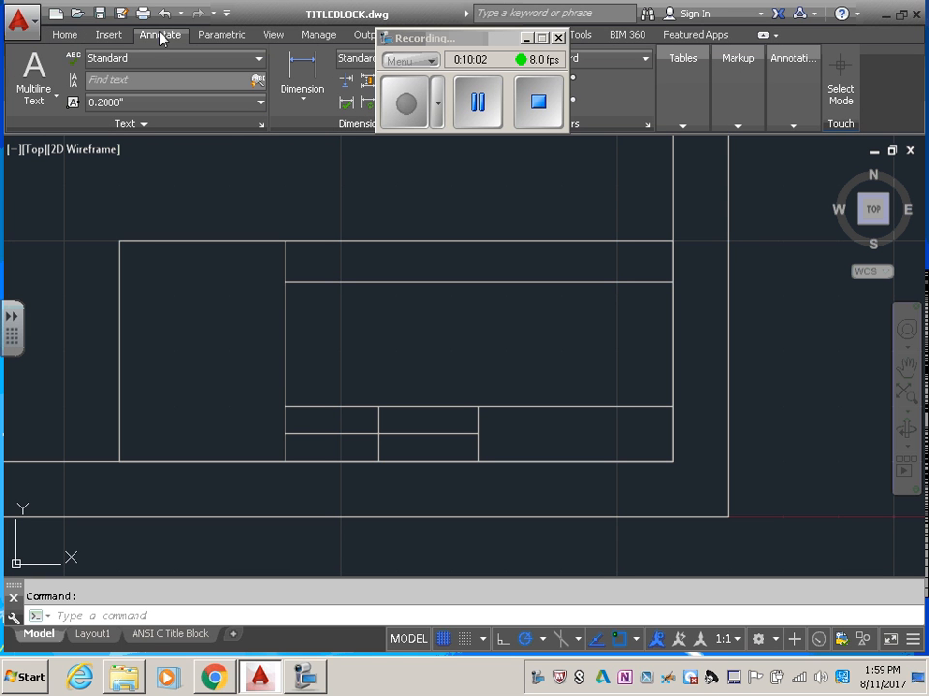
left_click_drag(478, 43, 706, 96)
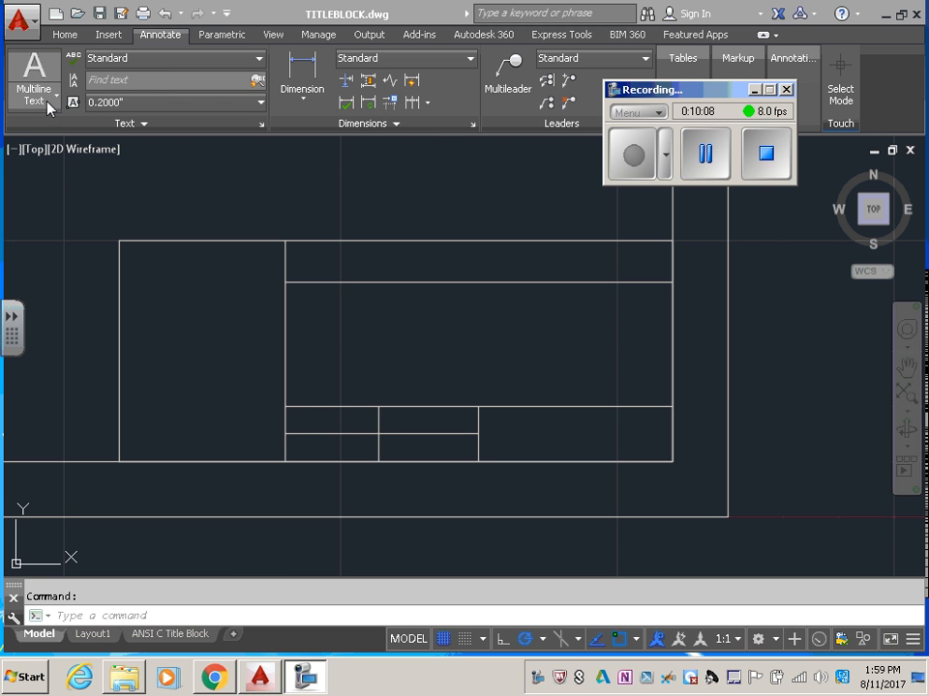
left_click(44, 62)
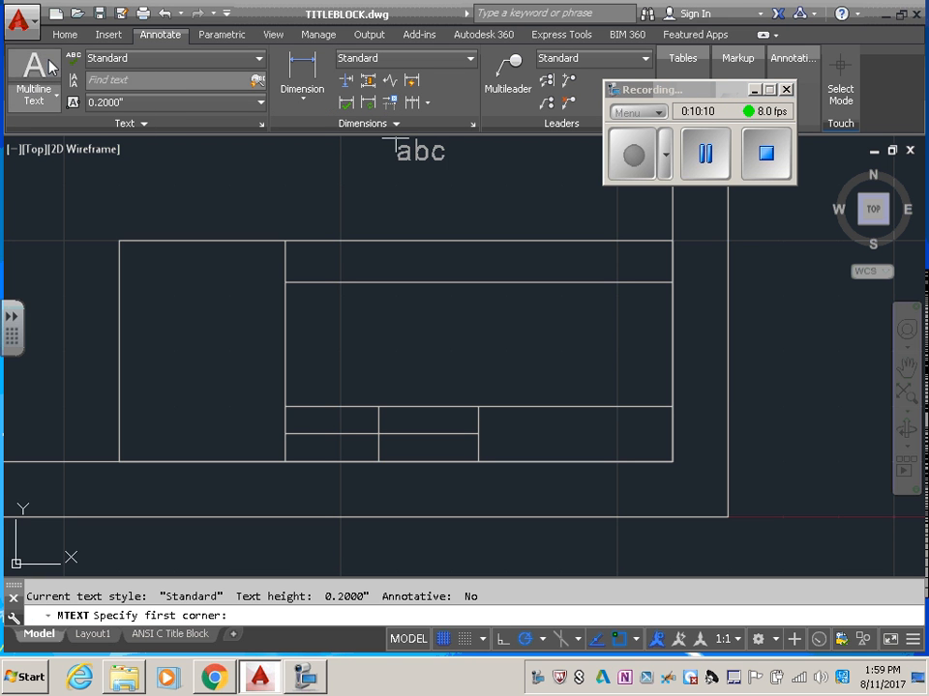
left_click(284, 241)
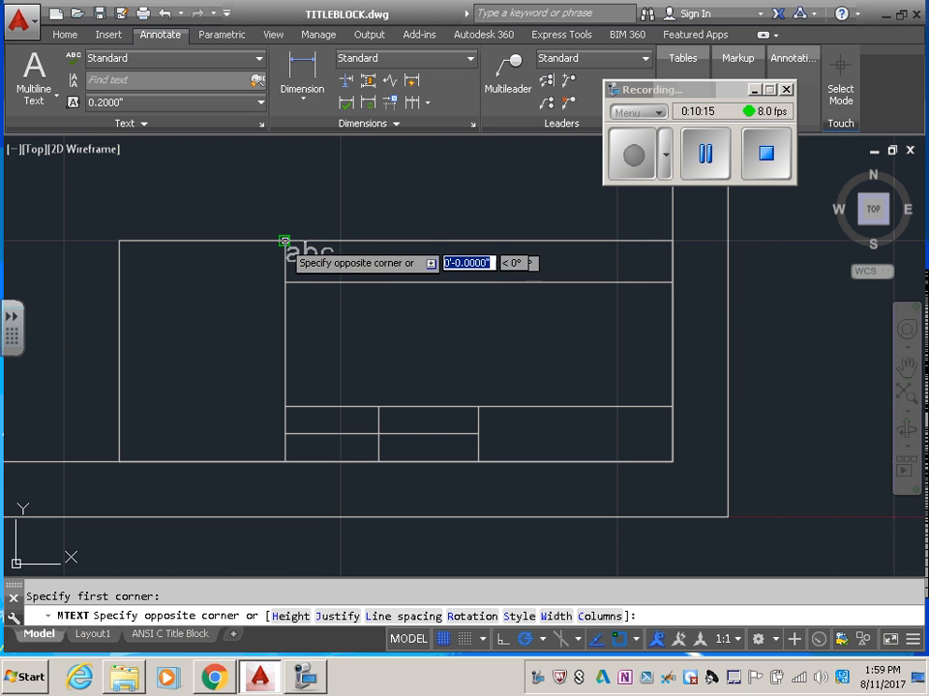
left_click(672, 282)
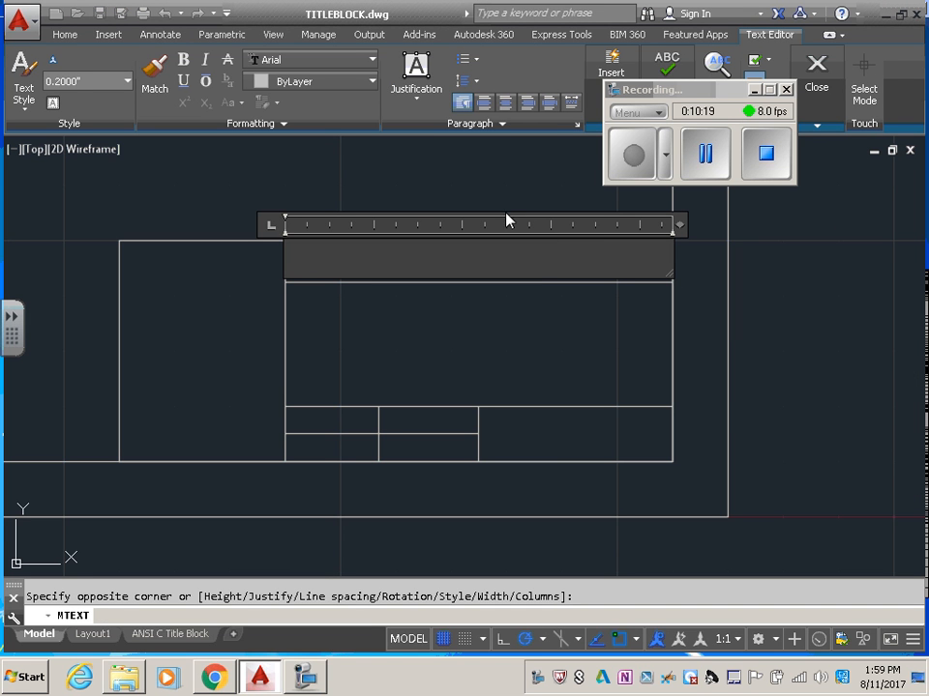
Step: Centre the paragraph with Middle Center justification and enter the text FAIRFAX HIGH SCHOOL in the top row
left_click(506, 103)
left_click(418, 102)
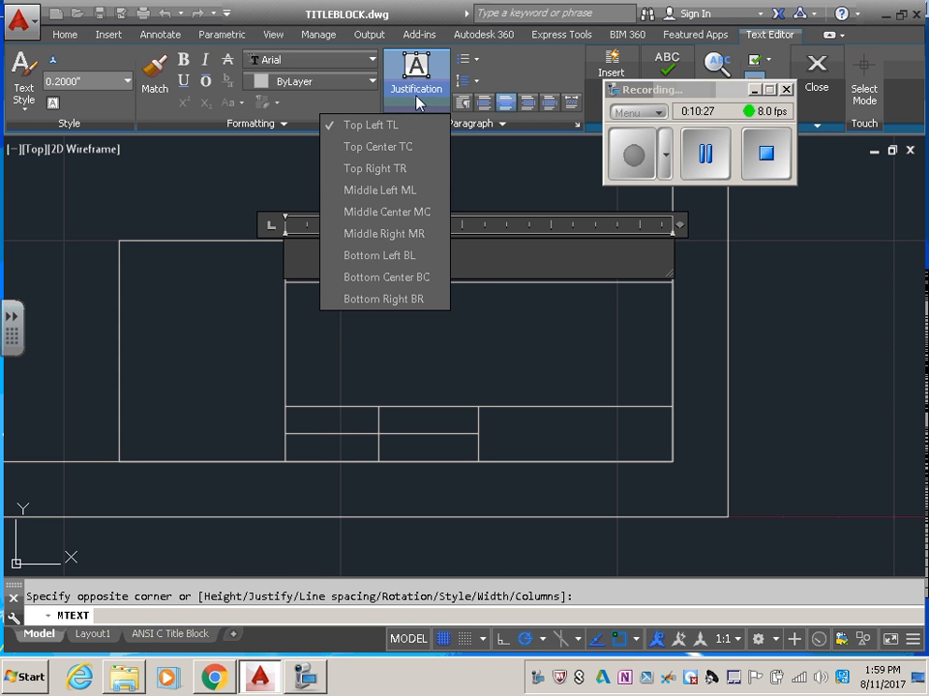
left_click(404, 213)
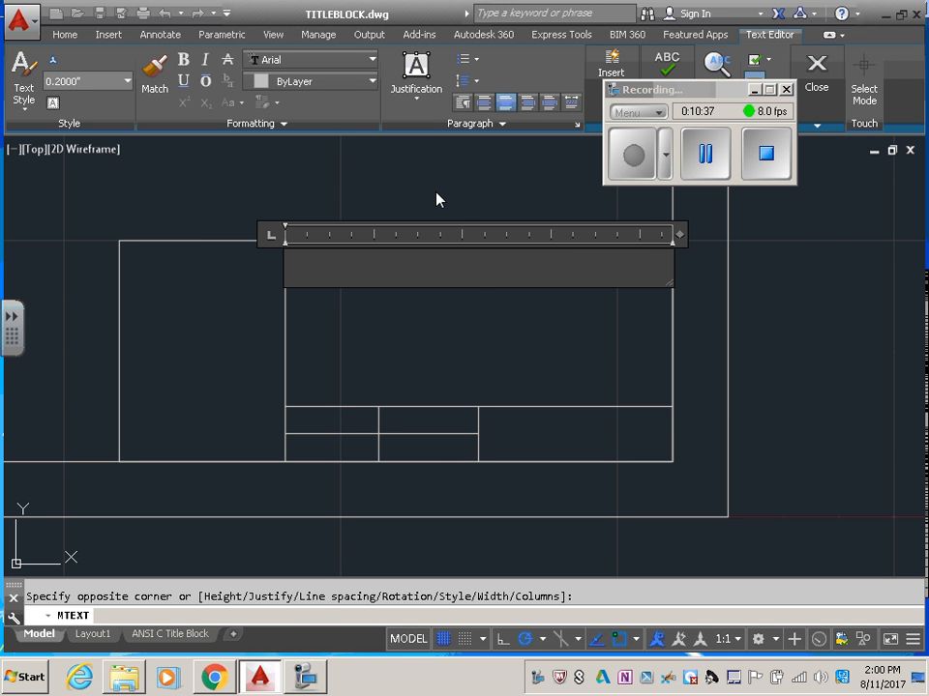
type("FAIRFA")
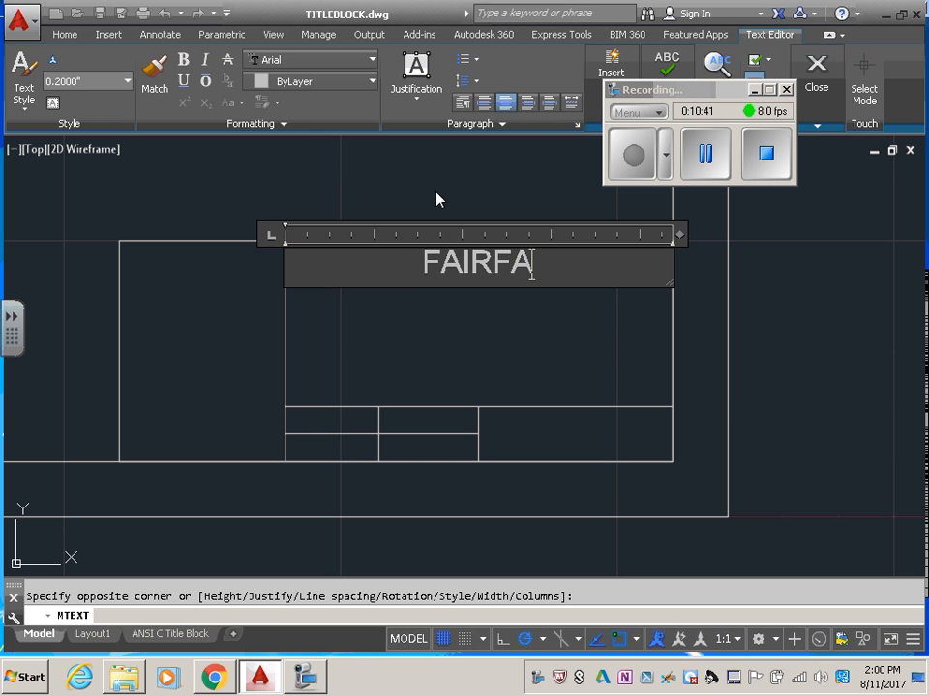
type("X HIGH")
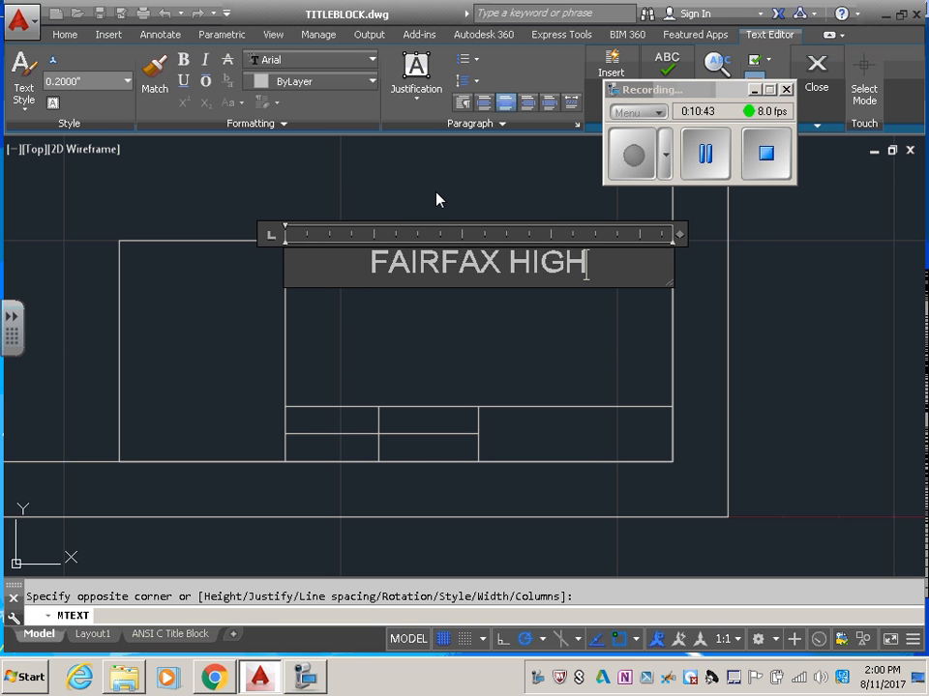
type(" SCHOOL")
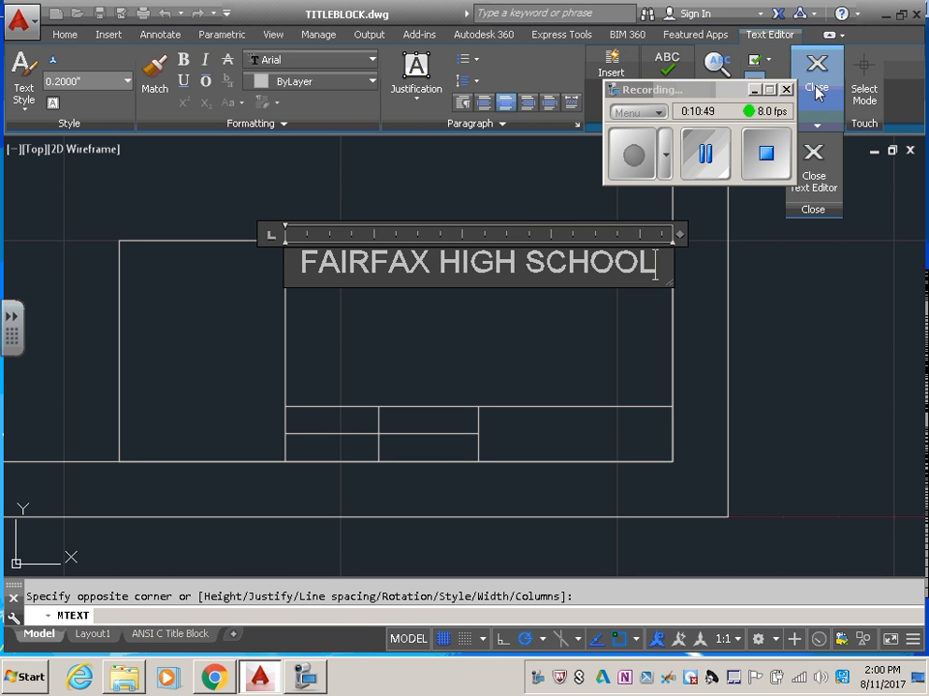
left_click(813, 166)
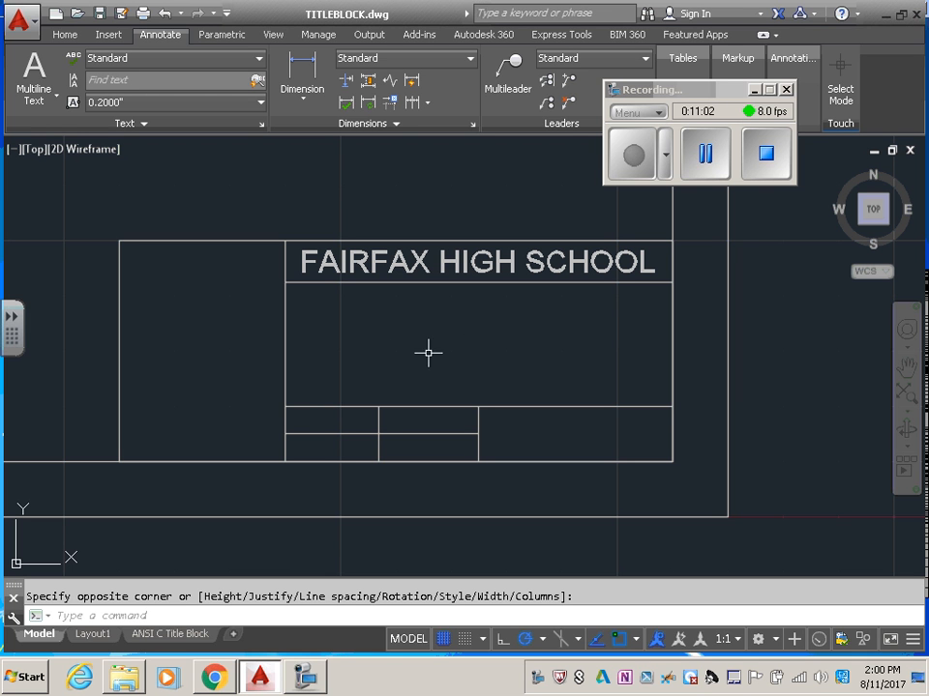
Step: Add the multiline text THE TITLE to the large cell below the school name, centred with Middle Center justification
left_click(35, 100)
left_click(48, 133)
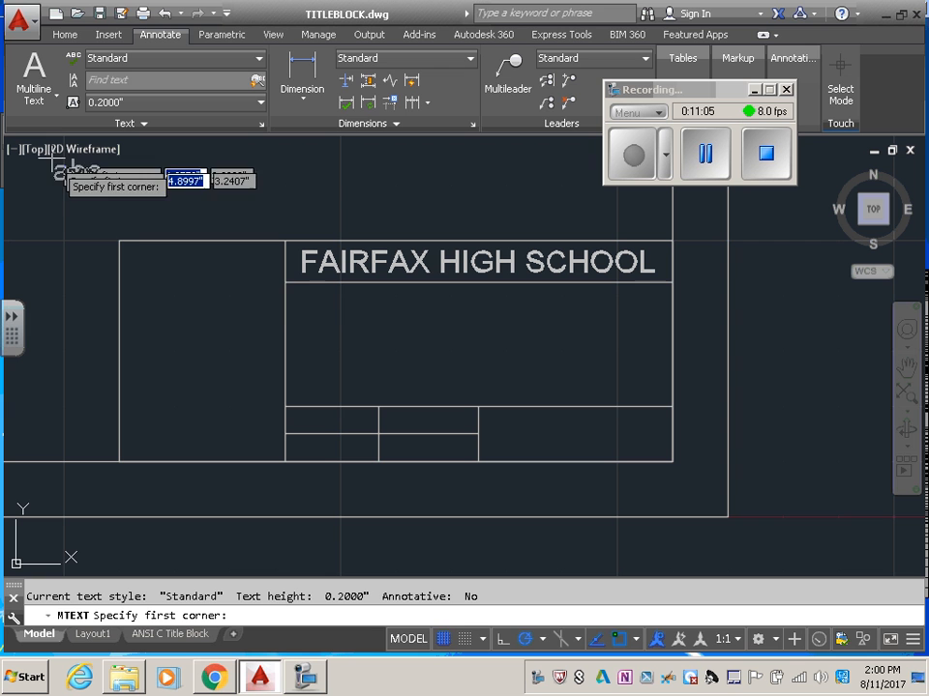
left_click(286, 282)
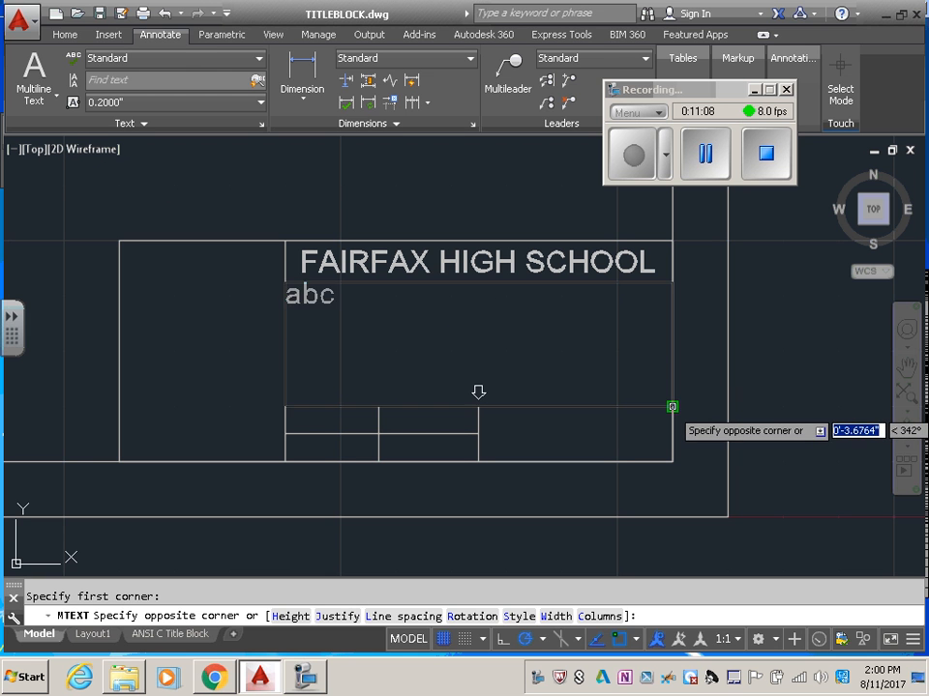
left_click(673, 407)
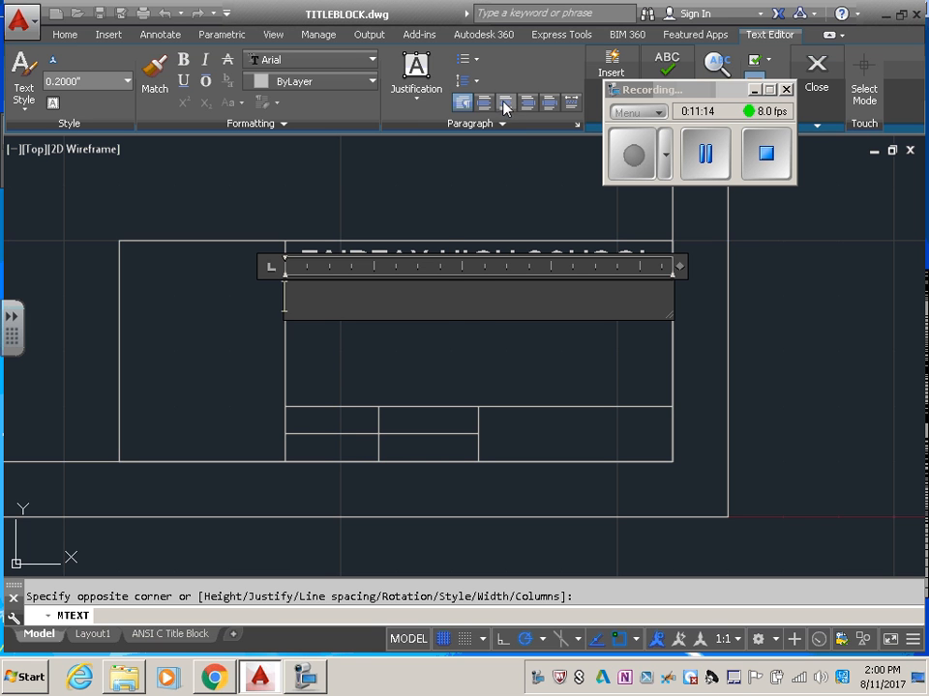
left_click(507, 104)
left_click(417, 98)
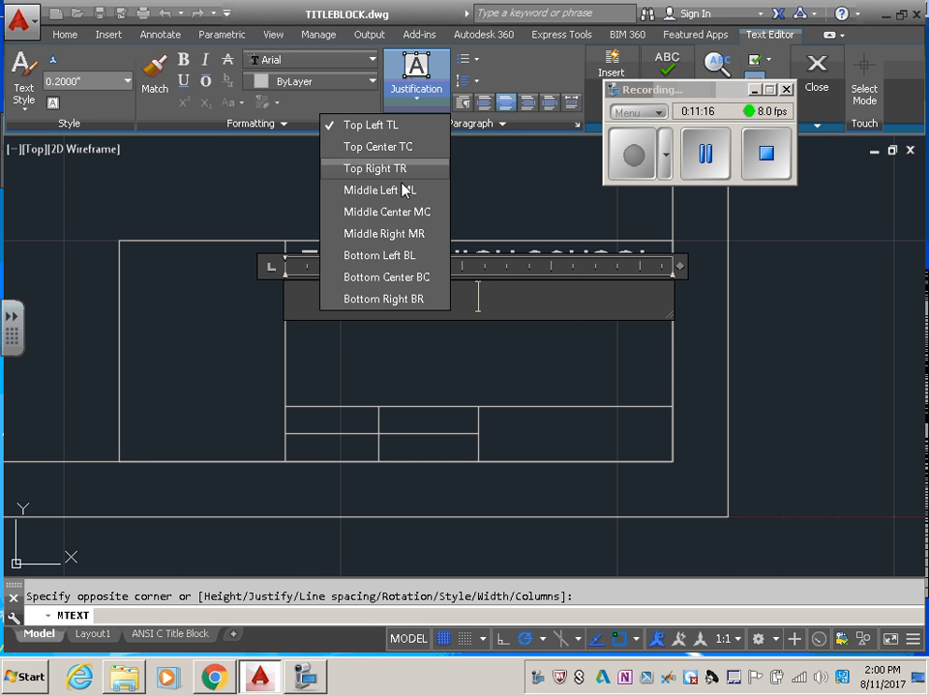
left_click(385, 212)
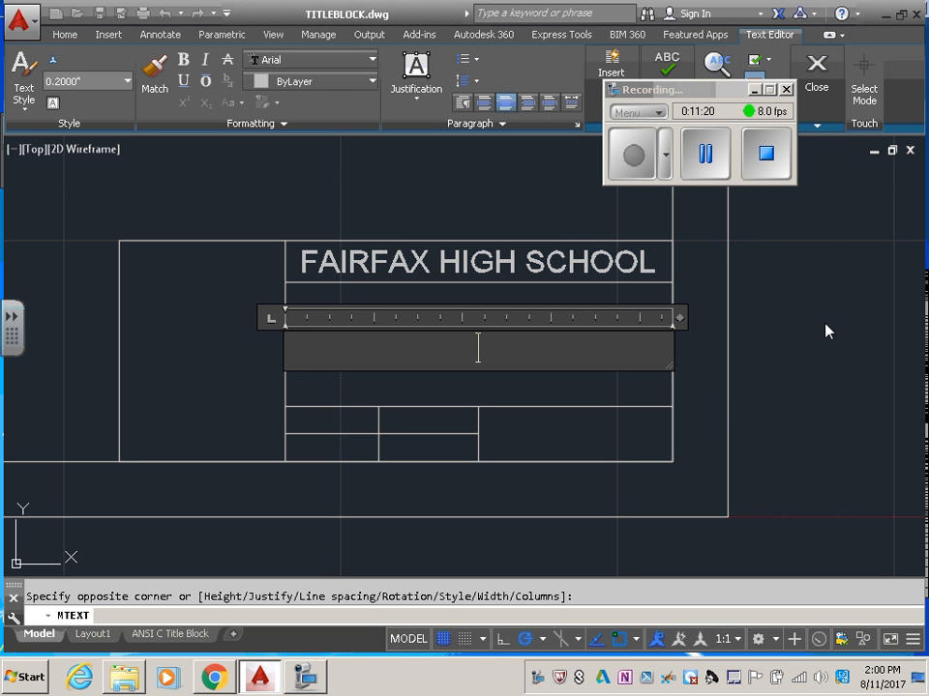
type("THE TITLE")
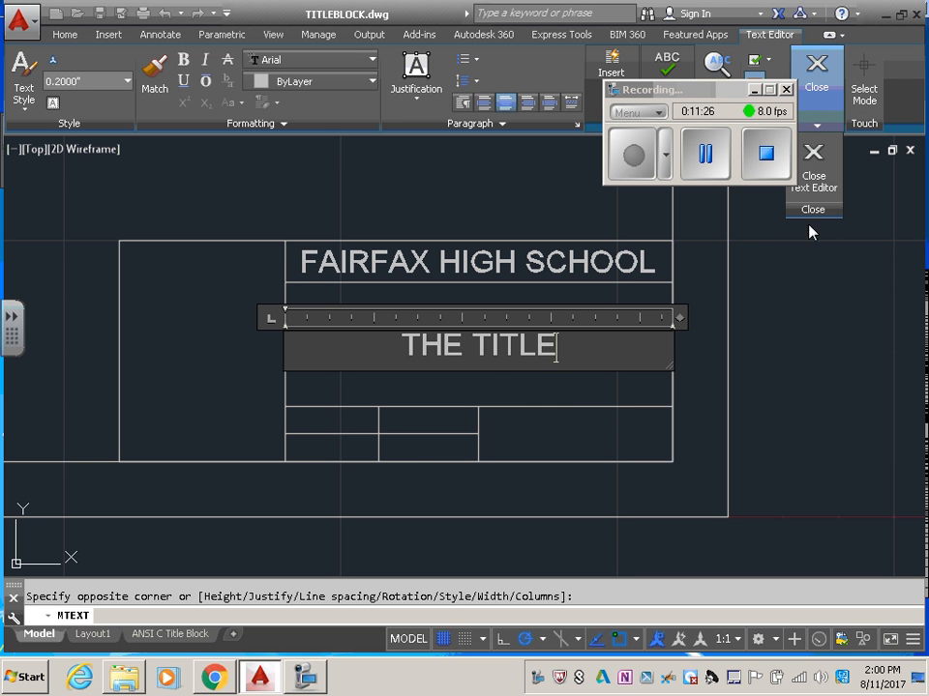
left_click(818, 188)
Step: Place a multiline text box across the upper-right of the four small cells and set its text height to 0.08 inch
scroll(732, 325, "down", 2)
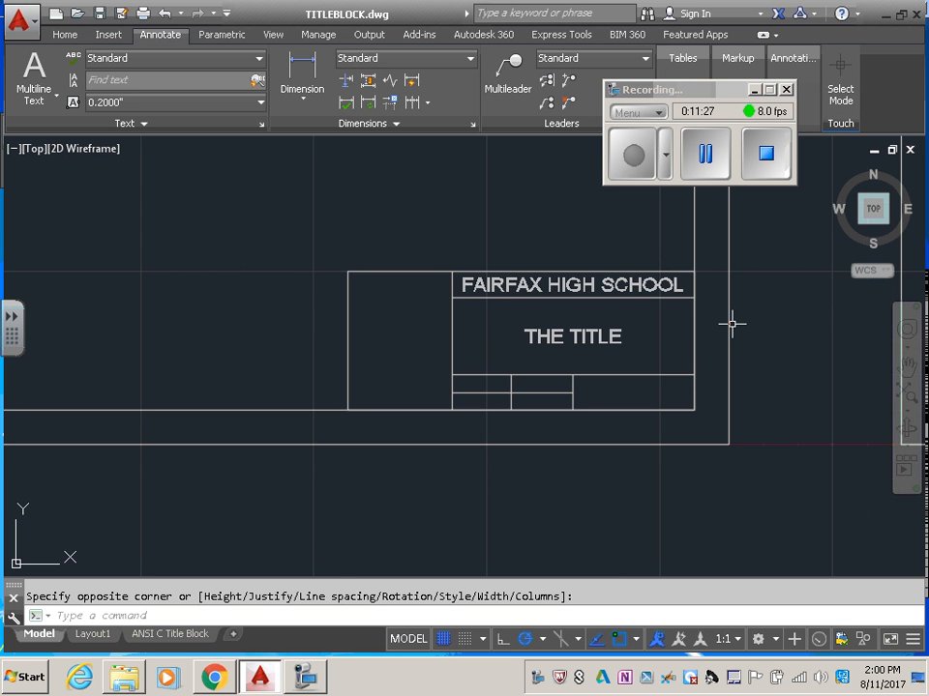
middle_click_drag(734, 324, 647, 294)
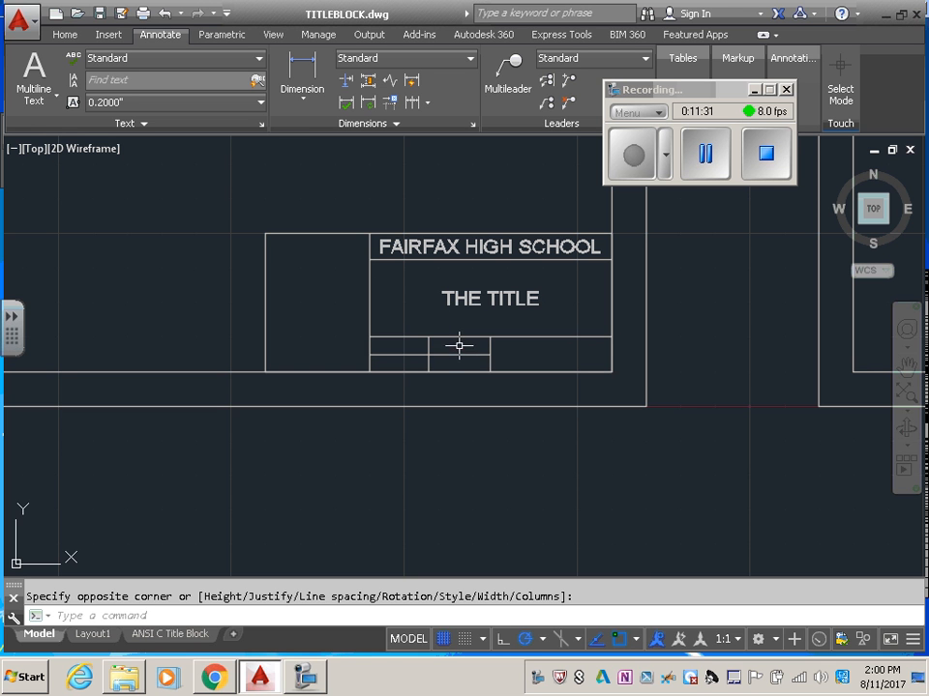
scroll(452, 345, "up", 6)
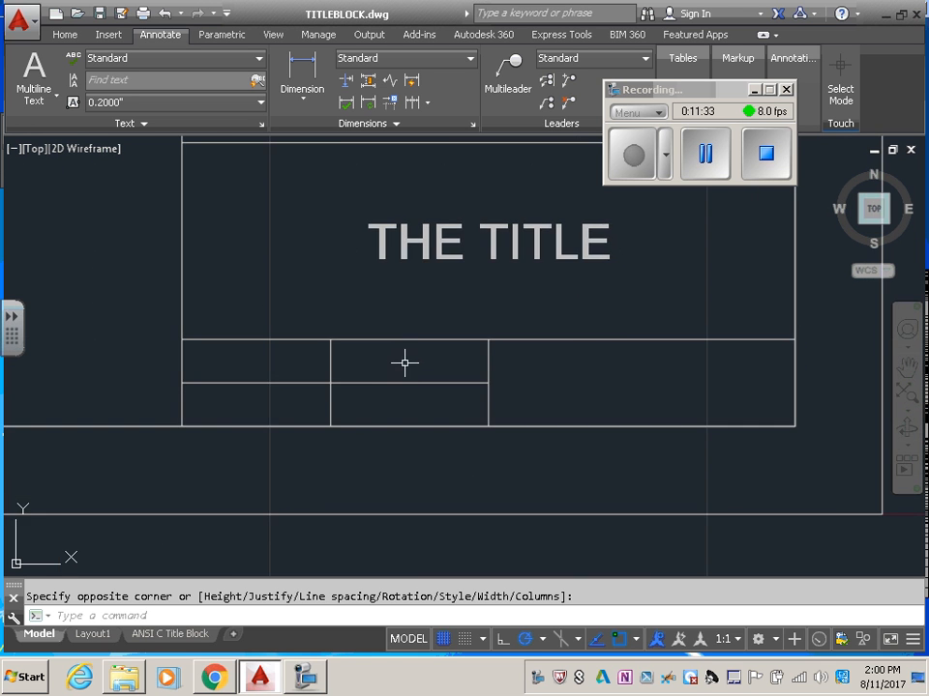
middle_click_drag(405, 363, 437, 400)
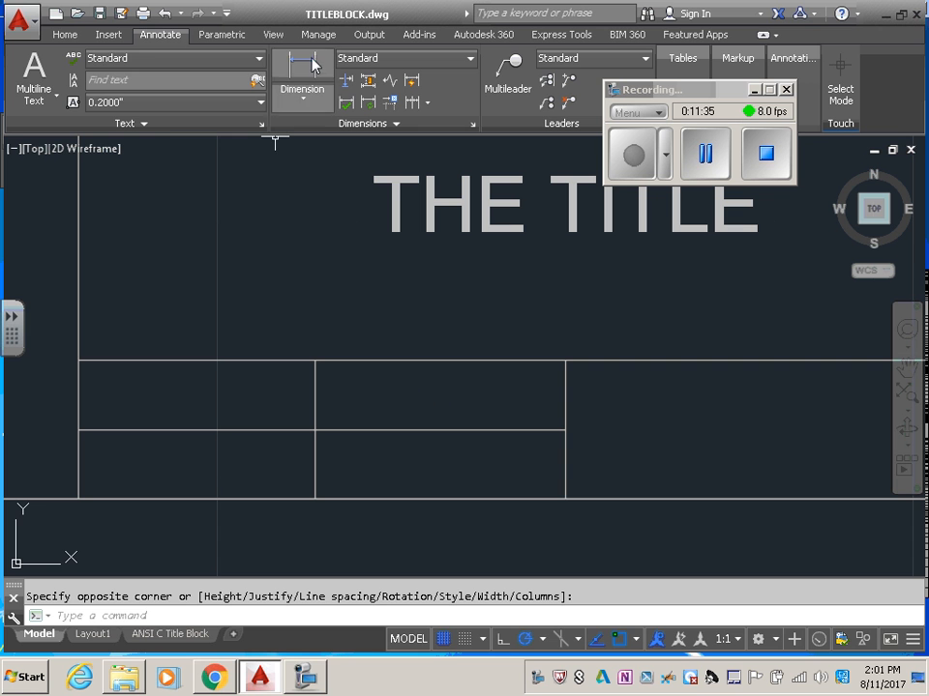
left_click(57, 96)
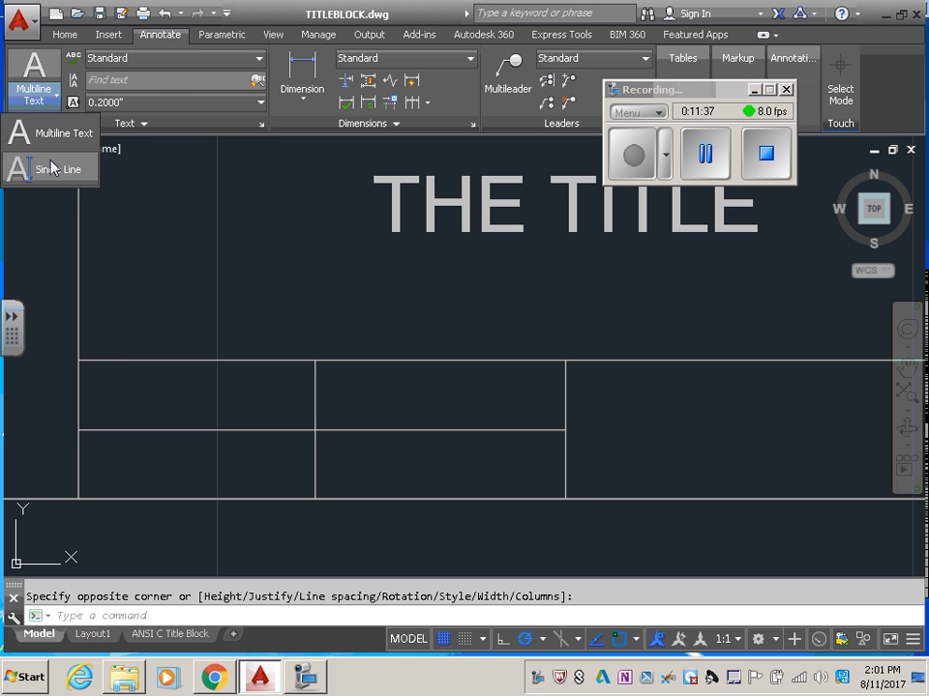
left_click(29, 142)
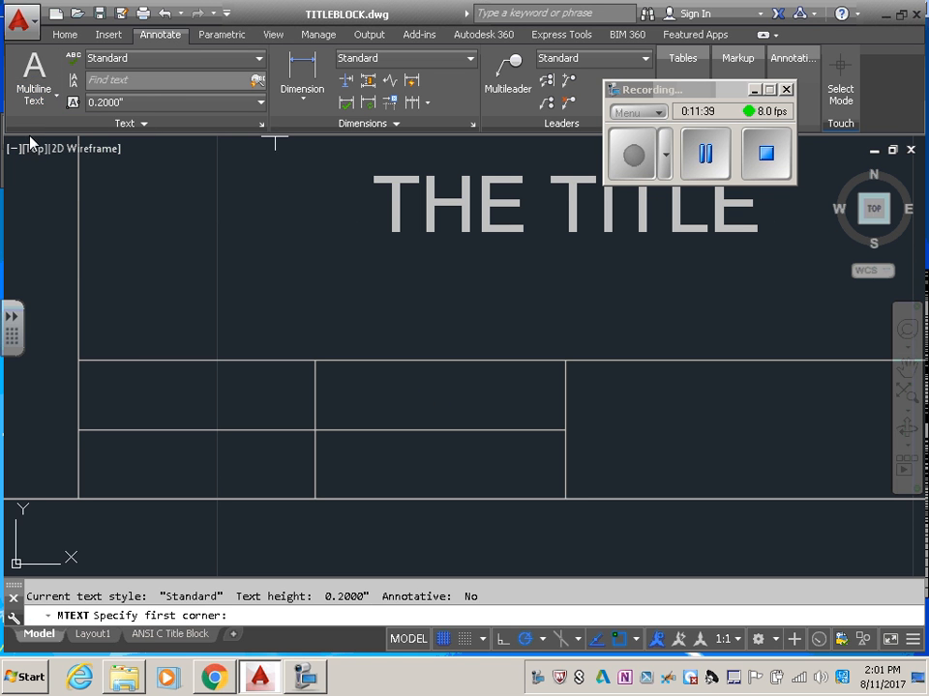
left_click(315, 359)
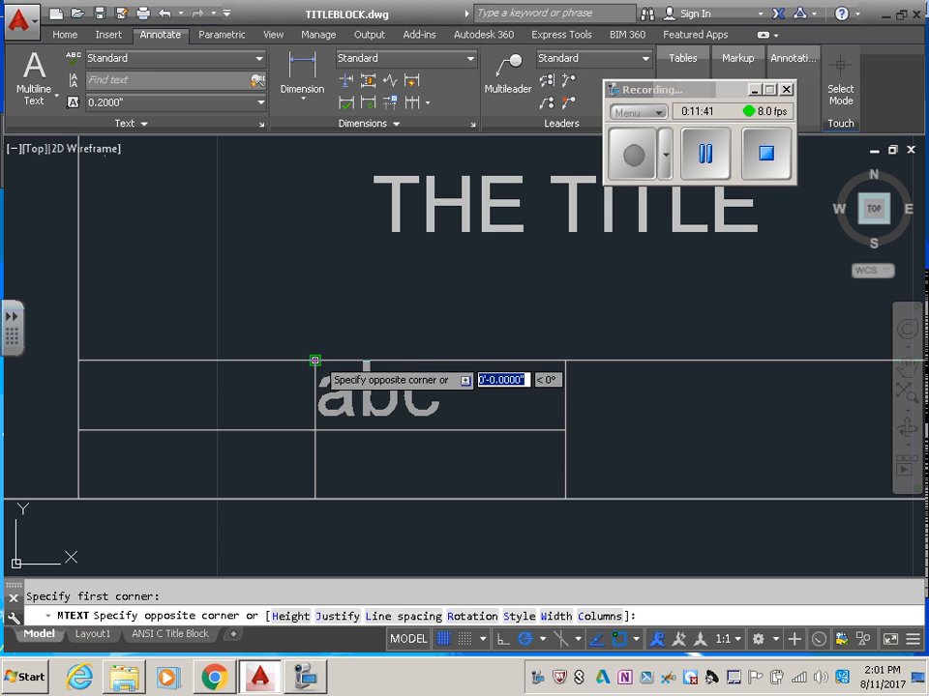
left_click(565, 430)
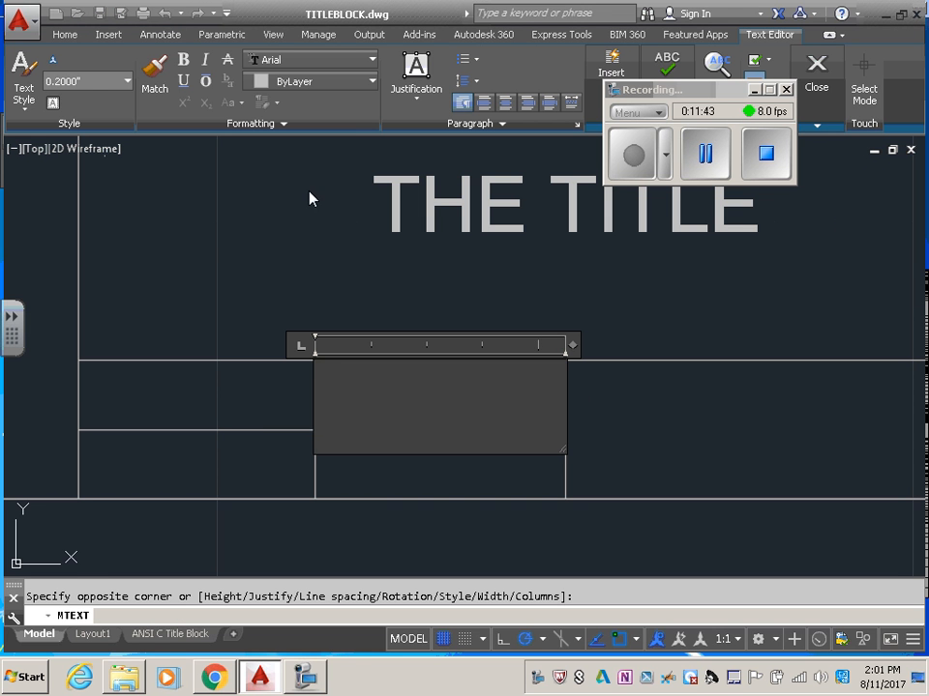
left_click(82, 81)
type("0.08")
key("Return")
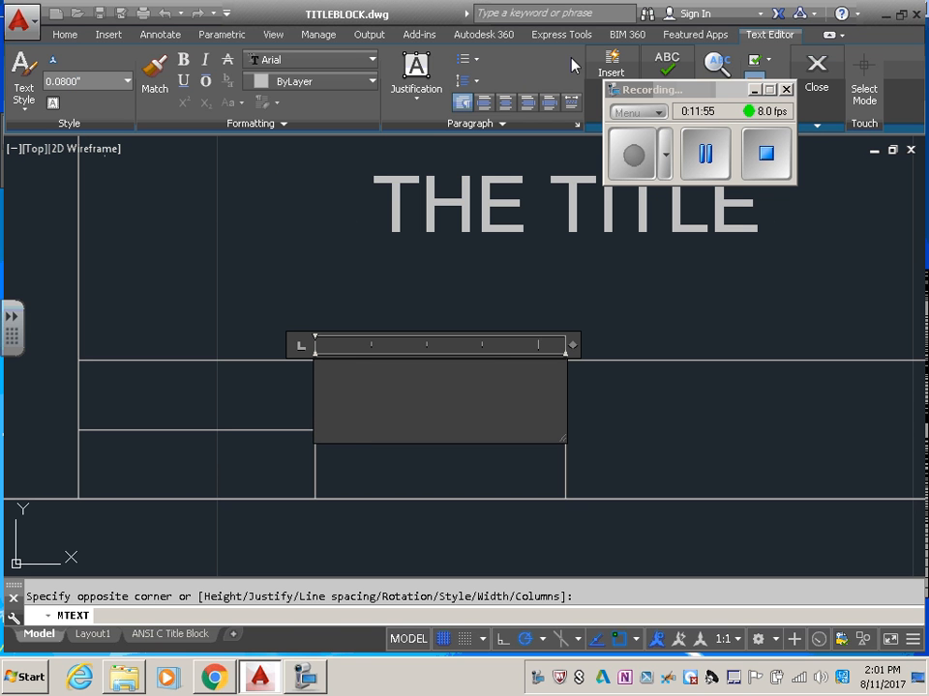
Step: Centre the small cell's paragraph with Middle Center justification and enter the text DESIGNED BY
left_click(503, 103)
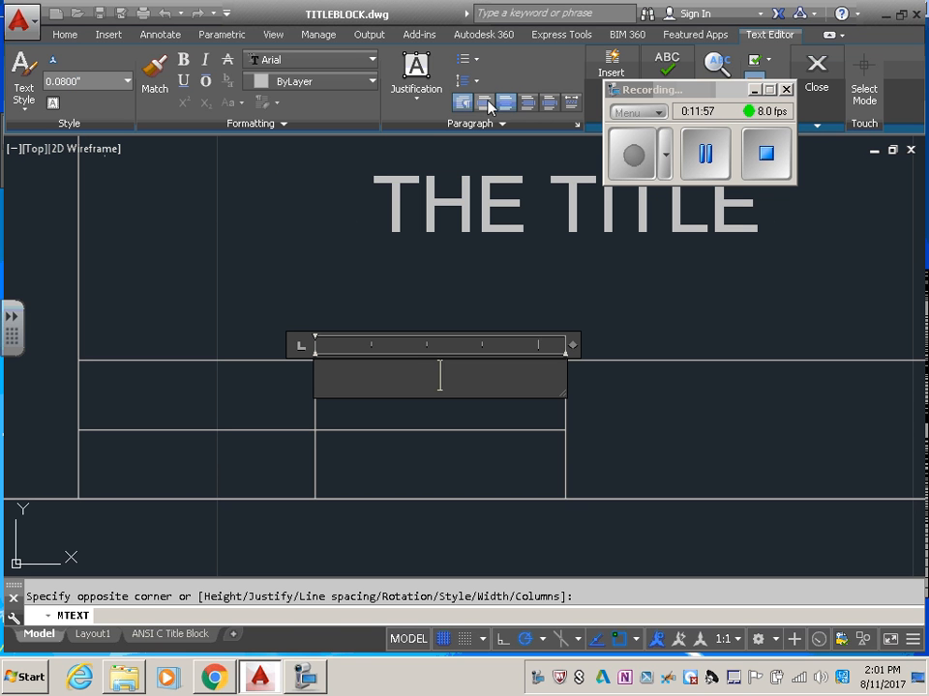
left_click(416, 97)
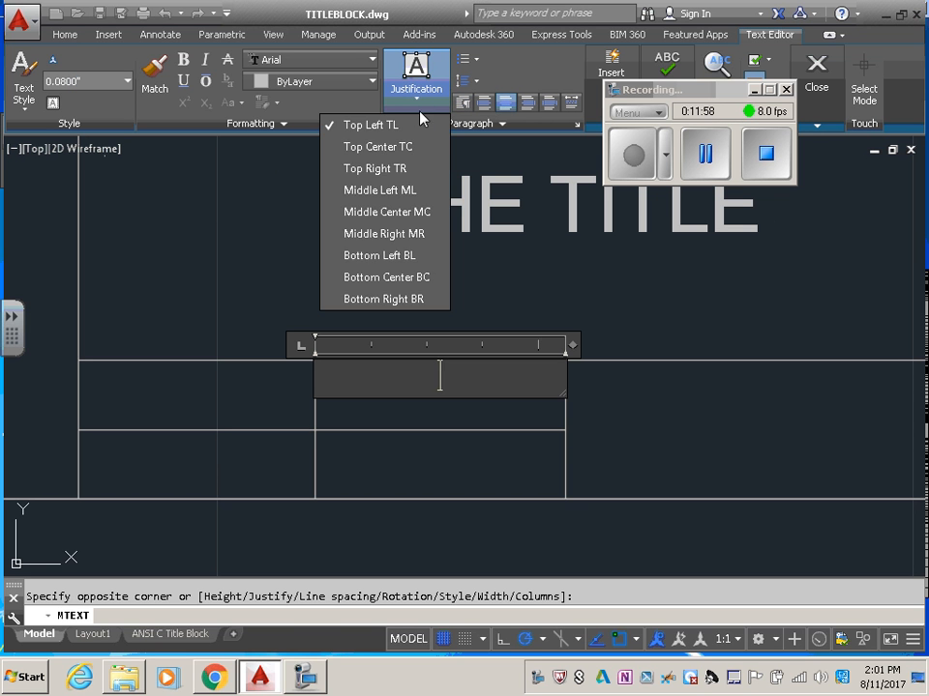
left_click(368, 212)
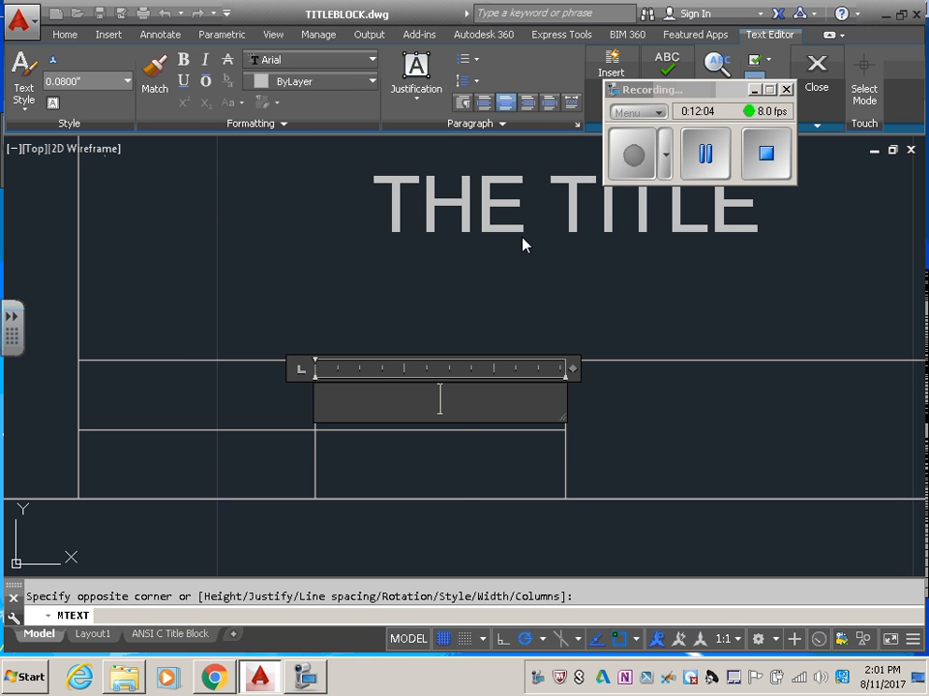
type("DESIGN")
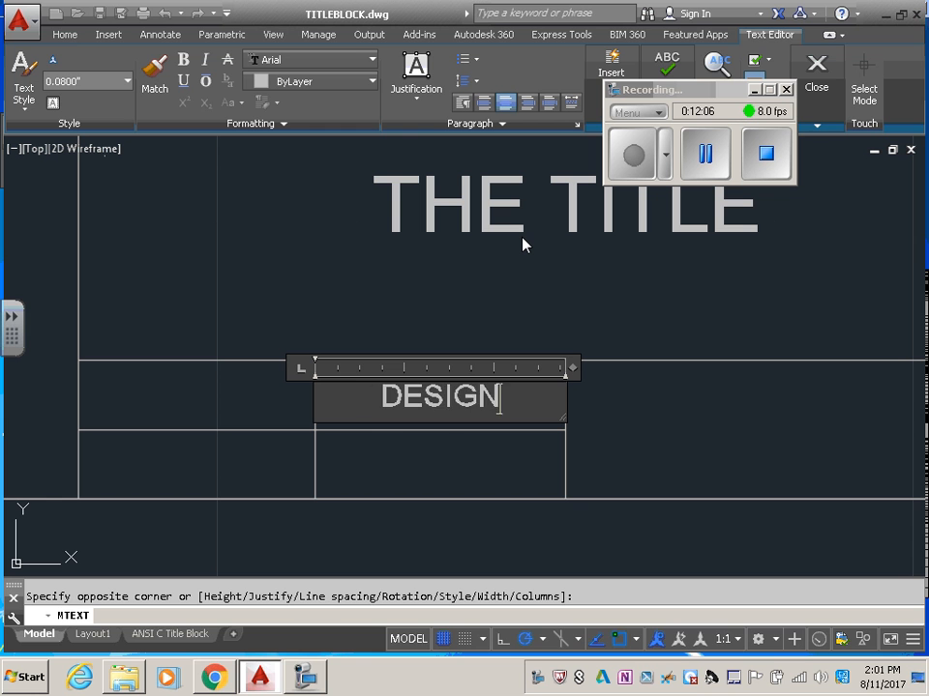
type("ED BY")
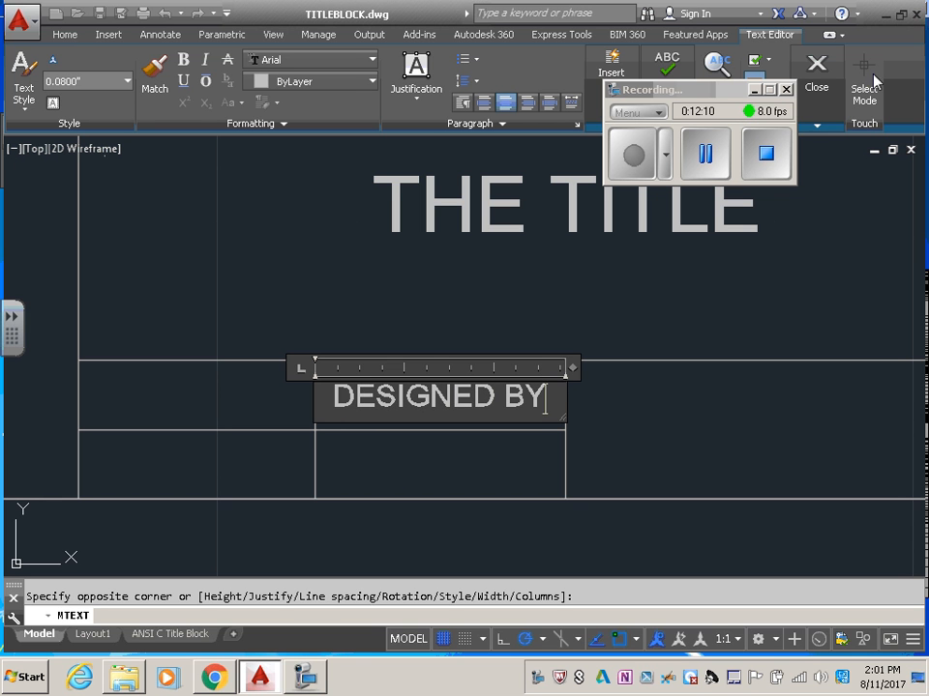
left_click(818, 82)
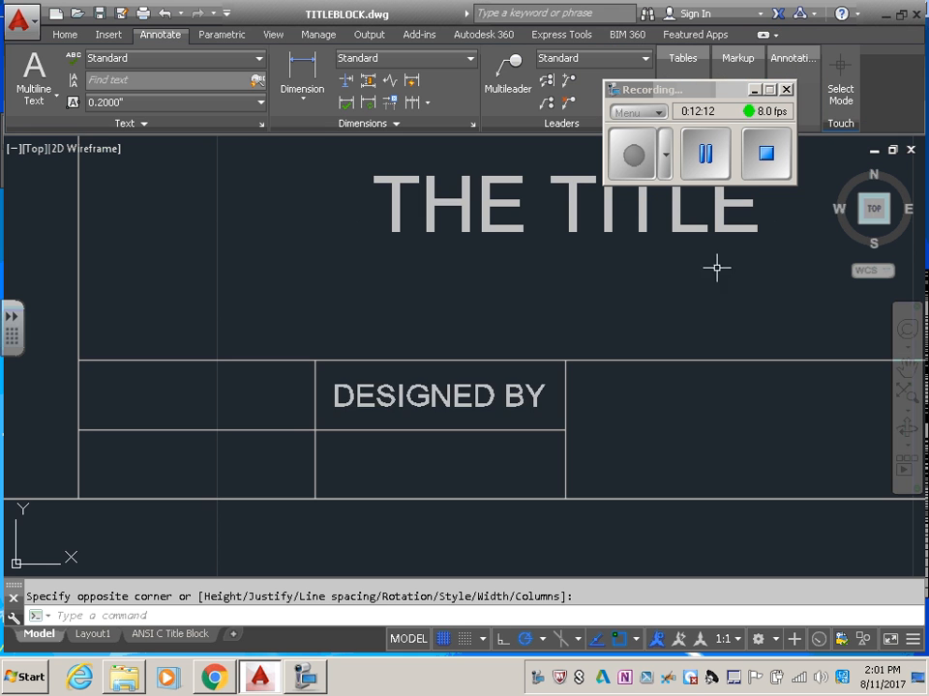
scroll(717, 268, "down", 6)
middle_click_drag(490, 368, 354, 412)
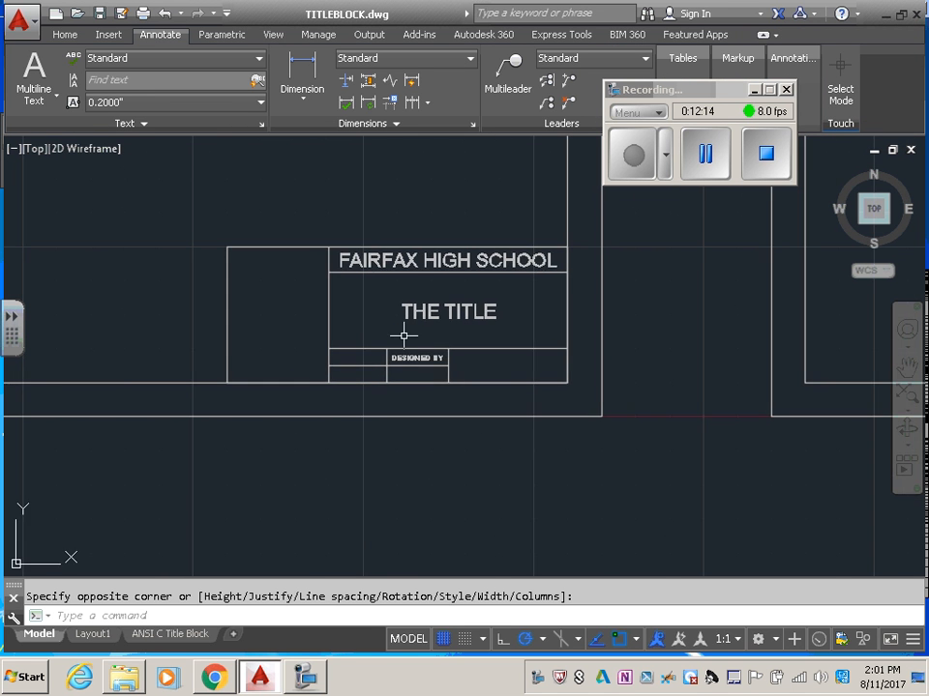
Step: Examine the dimensioned reference title block, checking its dimensions and the text in its name rows and small lower cells
scroll(404, 335, "down", 6)
mouse_move(400, 251)
middle_mouse_down()
mouse_move(524, 325)
mouse_move(410, 317)
mouse_move(441, 319)
middle_mouse_up()
scroll(477, 343, "up", 2)
scroll(561, 505, "up", 2)
mouse_move(523, 454)
middle_mouse_down()
mouse_move(531, 541)
mouse_move(547, 492)
middle_mouse_up()
scroll(504, 492, "down", 2)
middle_click_drag(752, 477, 546, 432)
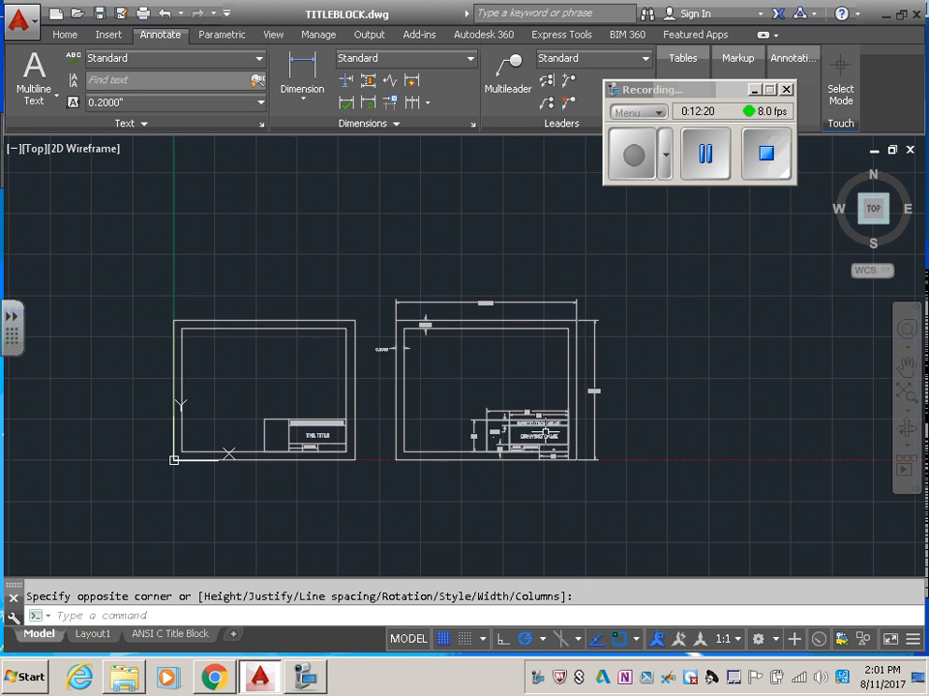
scroll(545, 434, "up", 8)
middle_click_drag(582, 504, 528, 306)
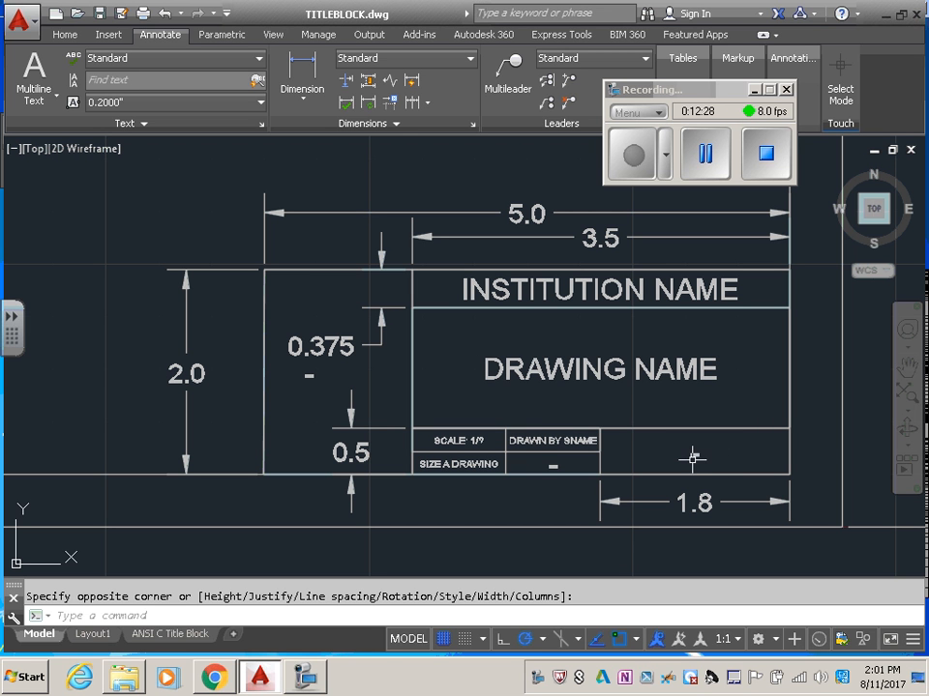
left_click(736, 521)
scroll(472, 451, "up", 4)
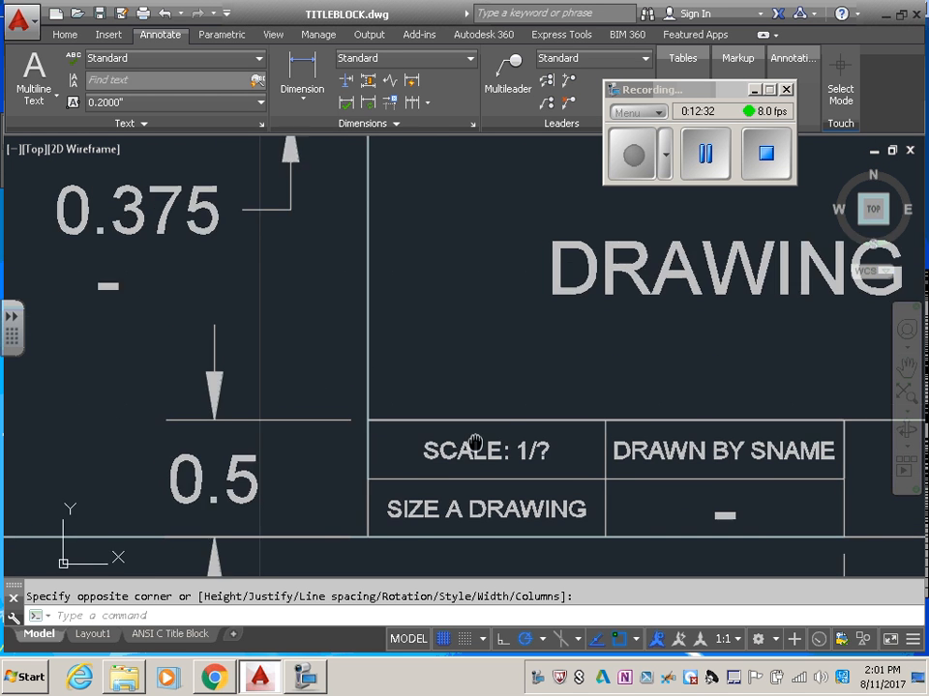
scroll(656, 464, "down", 4)
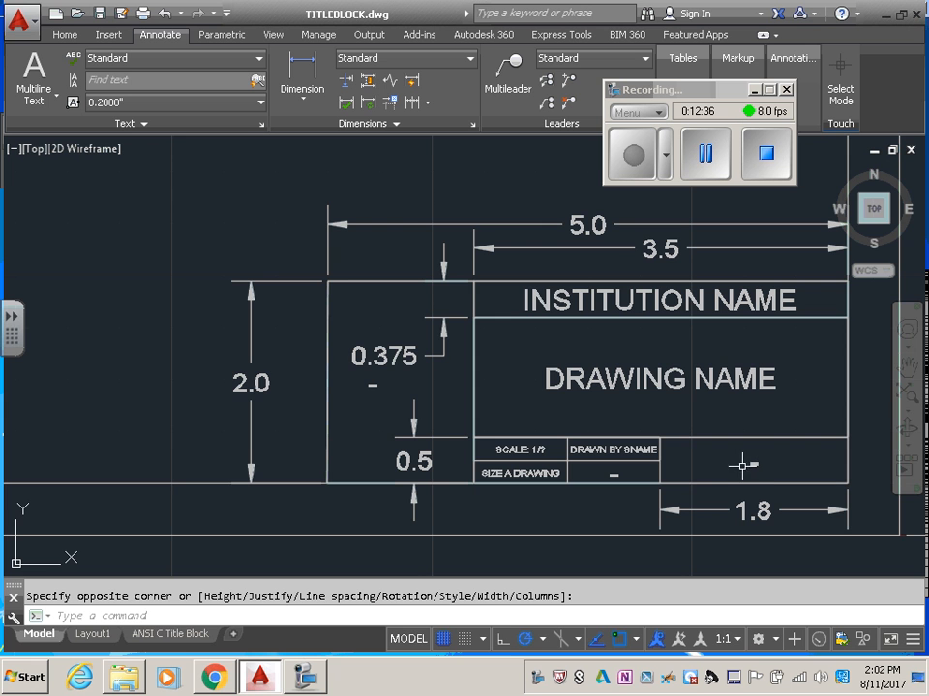
Step: Return to the drawn sheet and review its border and title block as a whole
scroll(368, 338, "down", 3)
mouse_move(25, 209)
middle_mouse_down()
mouse_move(658, 470)
mouse_move(704, 325)
middle_mouse_up()
mouse_move(487, 349)
middle_mouse_down()
mouse_move(527, 373)
mouse_move(495, 355)
middle_mouse_up()
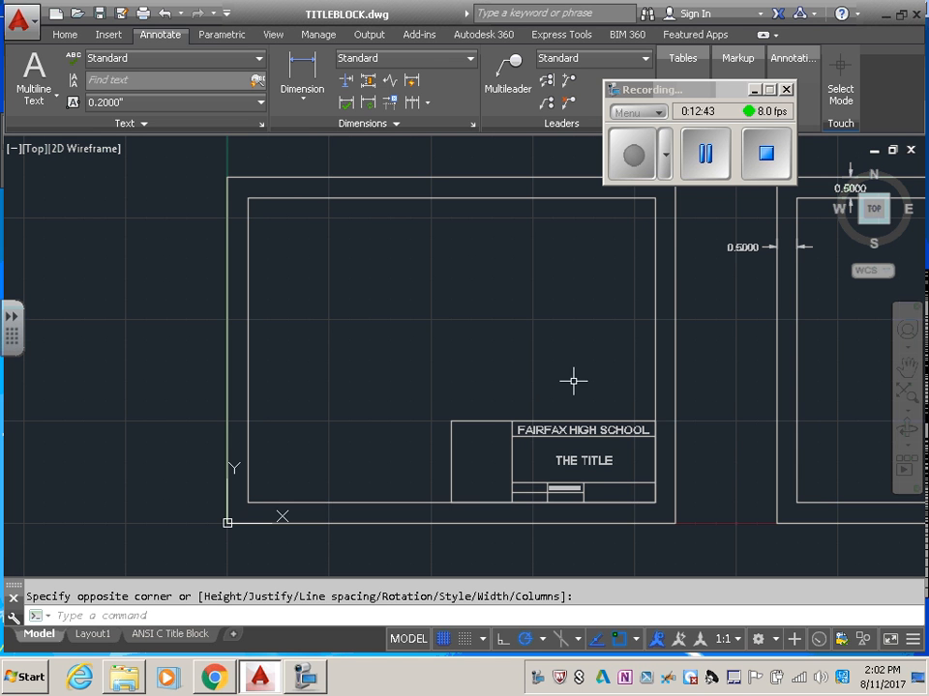
middle_click_drag(575, 380, 583, 379)
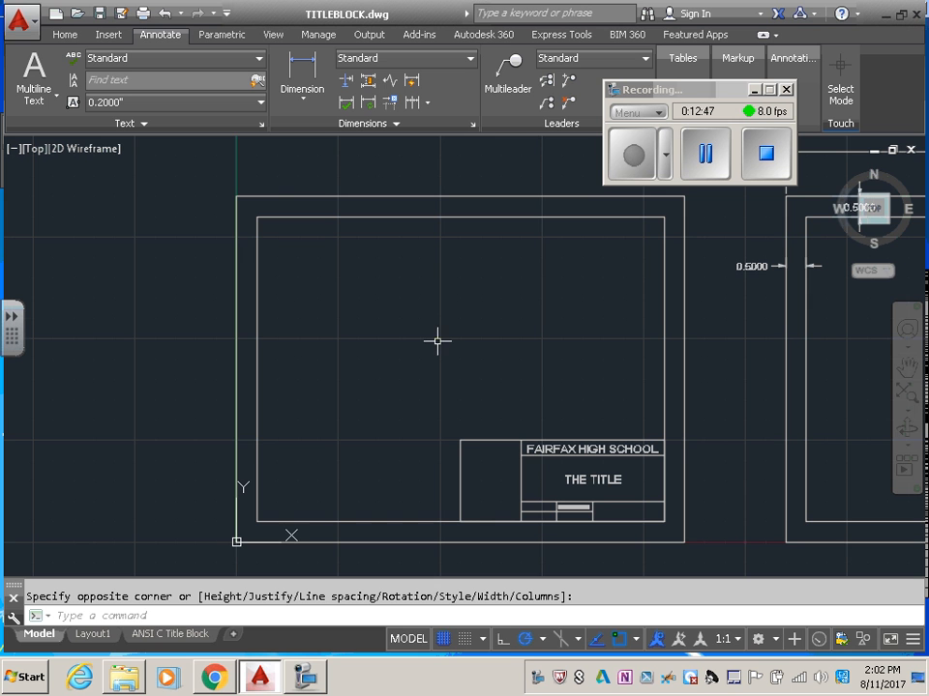
mouse_move(473, 338)
middle_mouse_down()
mouse_move(473, 317)
mouse_move(456, 315)
mouse_move(474, 340)
mouse_move(494, 343)
middle_mouse_up()
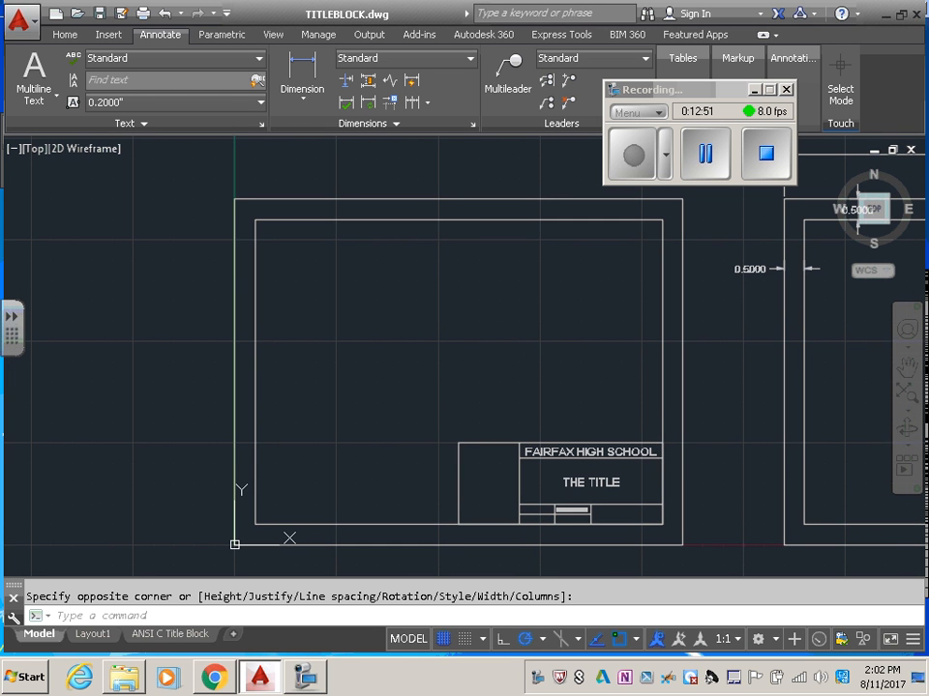